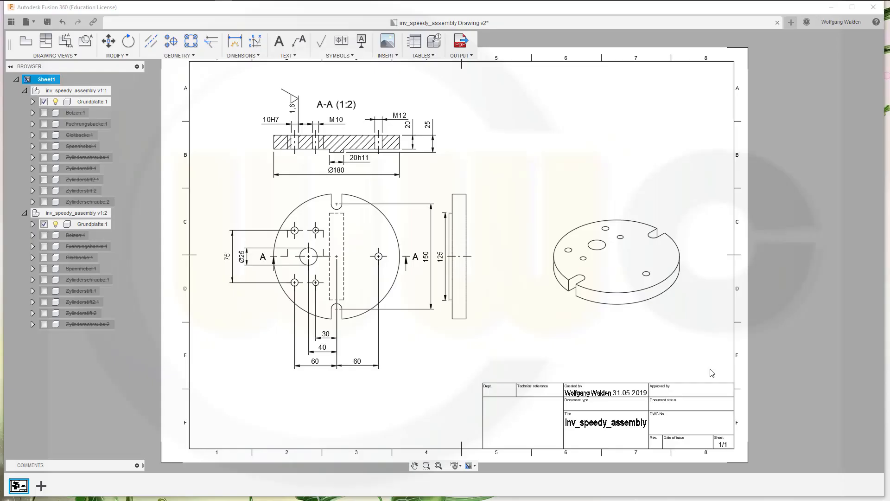
Step: Add a second sheet and place a Top base view of the assembly at 1:2 scale with visible and hidden edges
{"action": "left_click", "coordinate": [41, 485]}
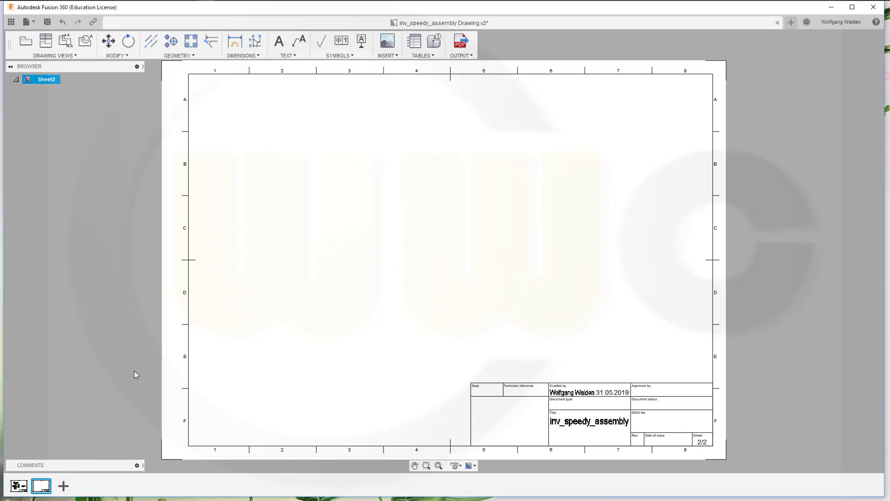
{"action": "left_click", "coordinate": [27, 46]}
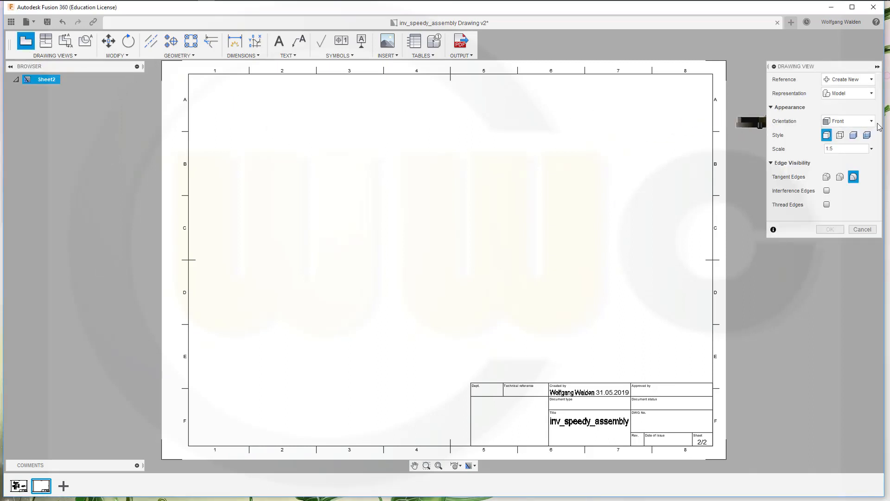
{"action": "left_click", "coordinate": [869, 122]}
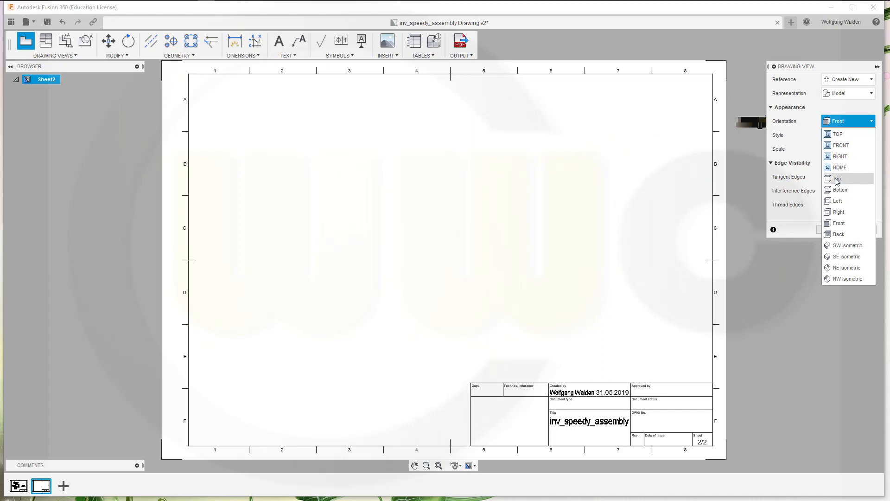
{"action": "left_click", "coordinate": [840, 133]}
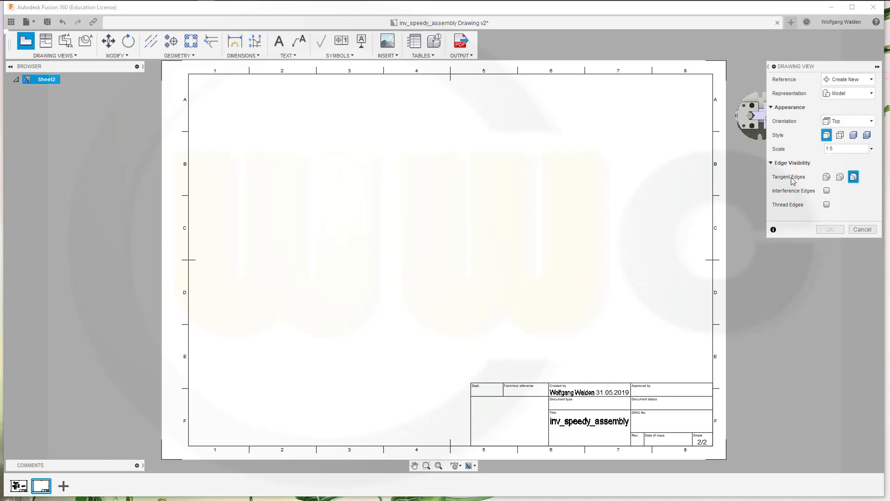
{"action": "left_click", "coordinate": [871, 149]}
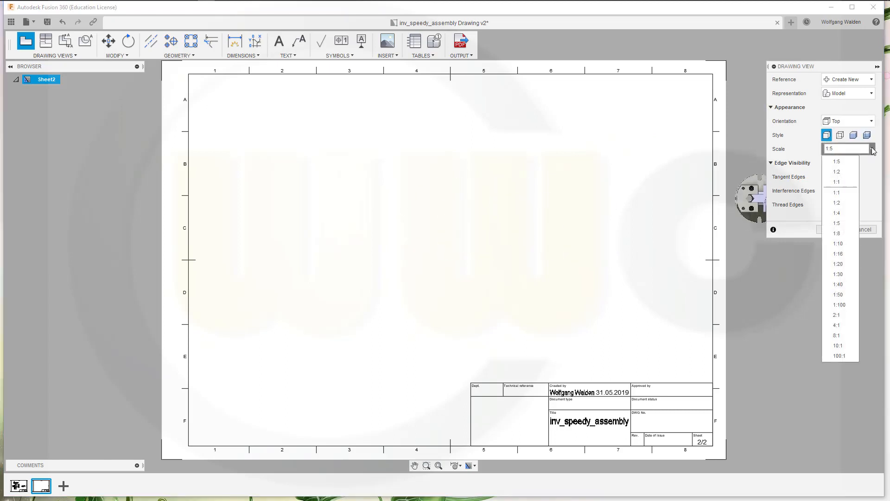
{"action": "left_click", "coordinate": [848, 175]}
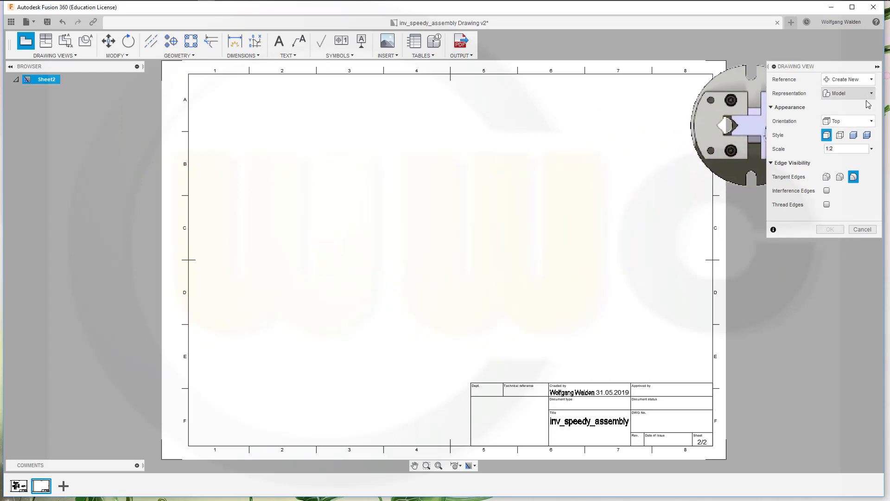
{"action": "left_click", "coordinate": [840, 135]}
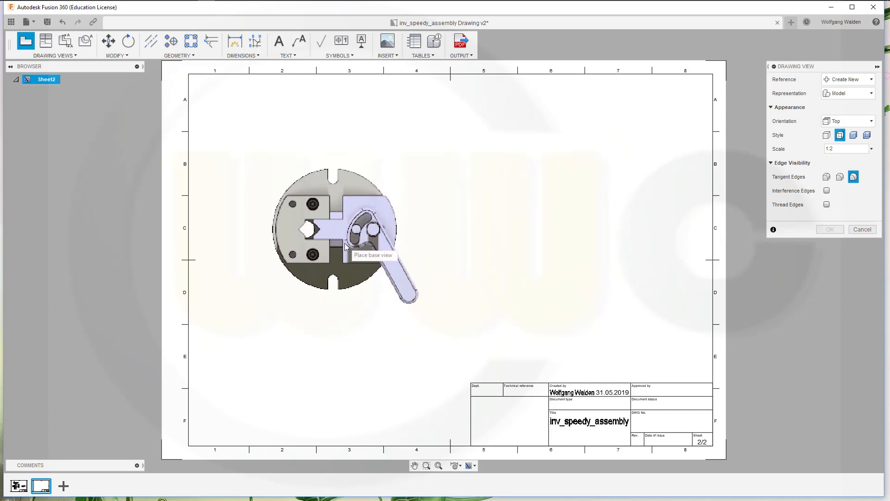
{"action": "left_click", "coordinate": [338, 253]}
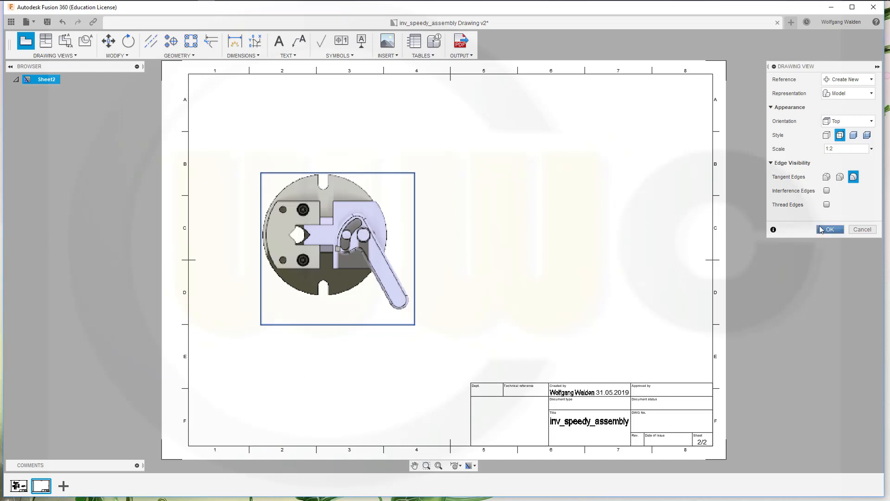
{"action": "left_click", "coordinate": [819, 227]}
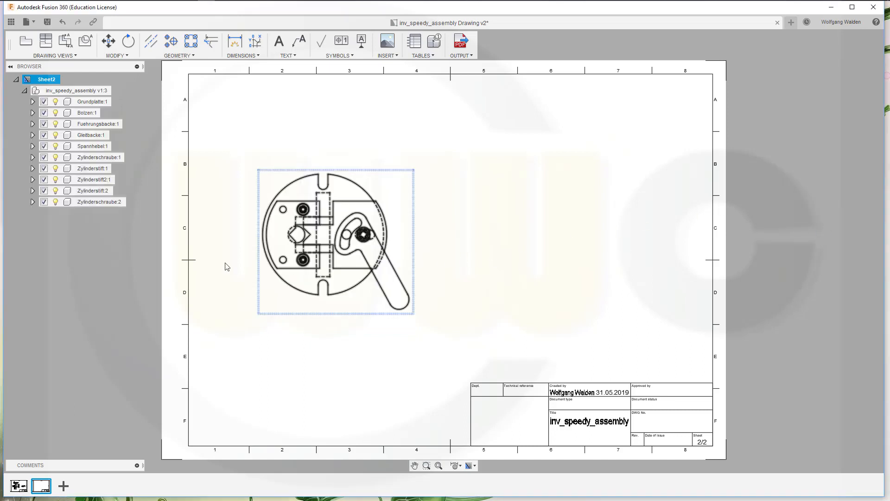
Step: Suppress every component except Grundplatte:1 in the new base view
{"action": "left_click", "coordinate": [44, 112]}
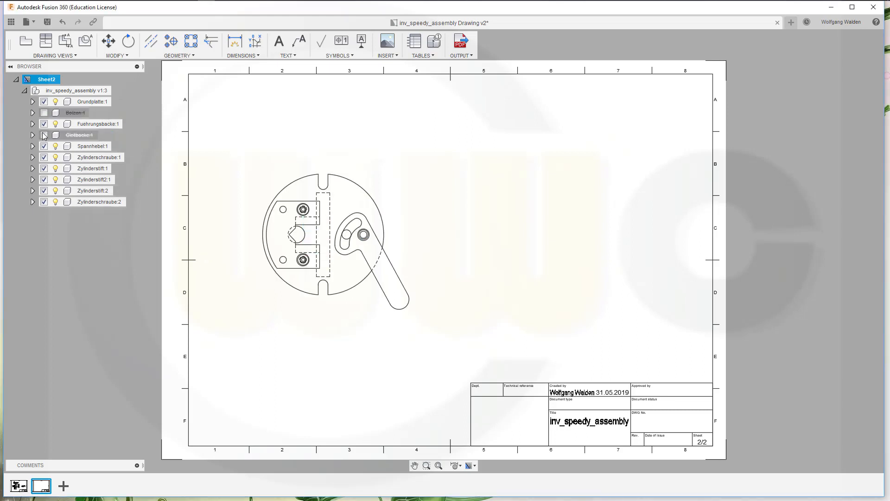
{"action": "left_click", "coordinate": [44, 135]}
{"action": "left_click", "coordinate": [44, 124]}
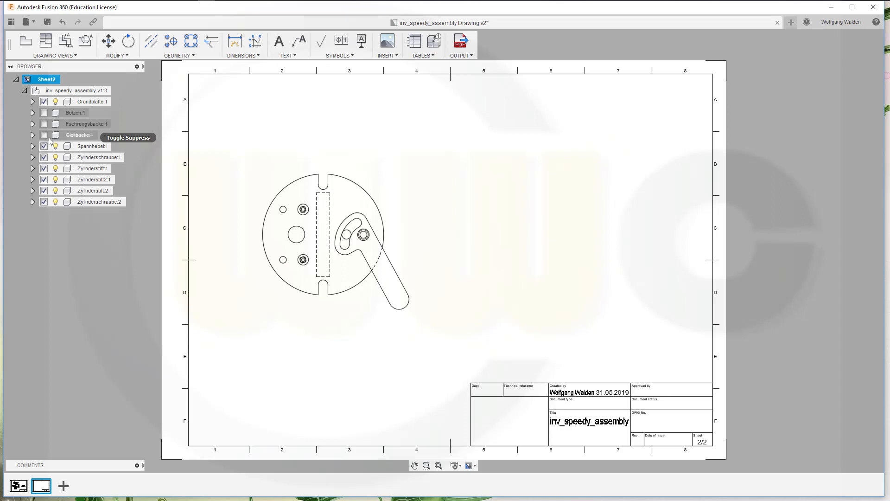
{"action": "left_click", "coordinate": [44, 146]}
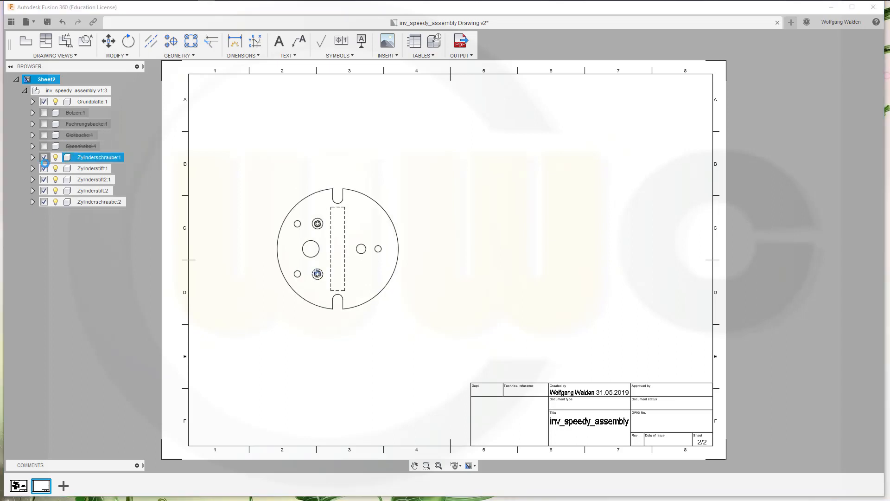
{"action": "left_click", "coordinate": [44, 157]}
{"action": "left_click", "coordinate": [44, 168]}
{"action": "left_click", "coordinate": [44, 180]}
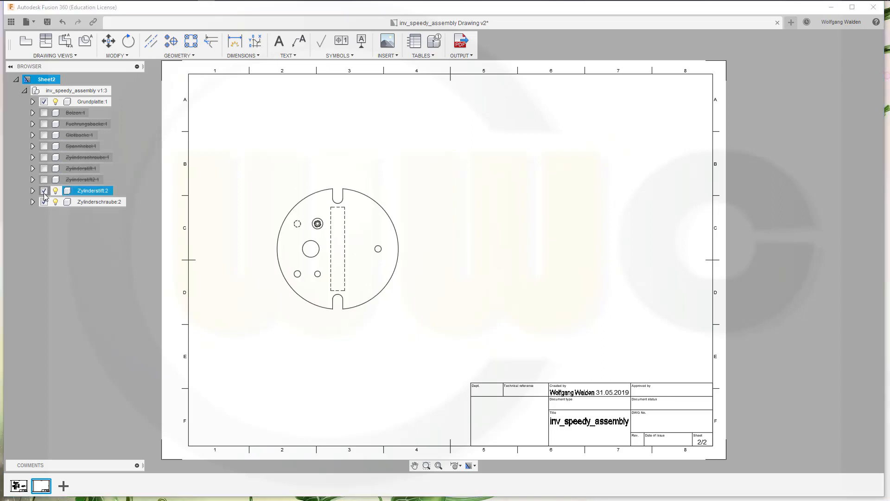
{"action": "left_click", "coordinate": [44, 190]}
{"action": "left_click", "coordinate": [44, 202]}
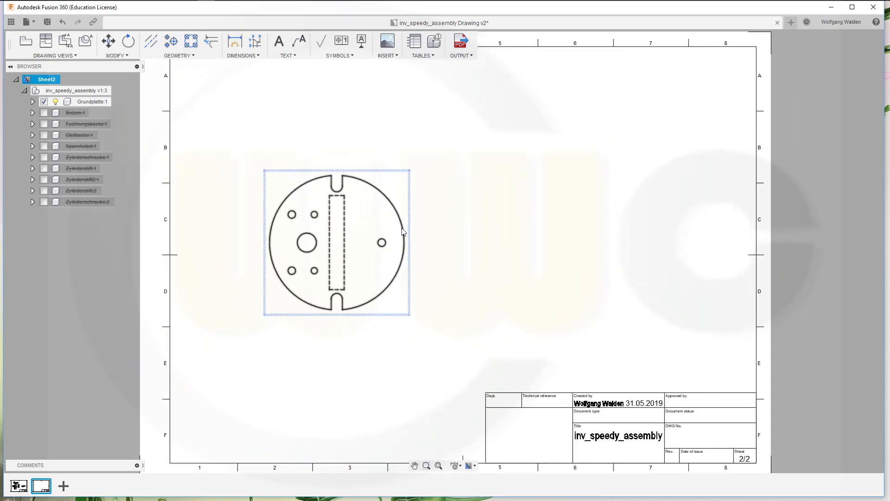
Step: Create a projected side view of the base plate to the right of the base view
{"action": "scroll", "coordinate": [348, 301], "scroll_direction": "up", "scroll_amount": 1}
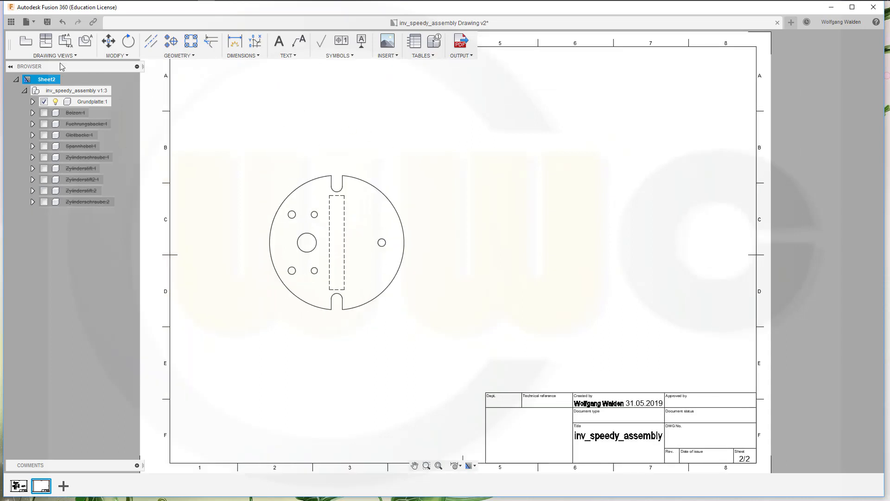
{"action": "left_click", "coordinate": [46, 43]}
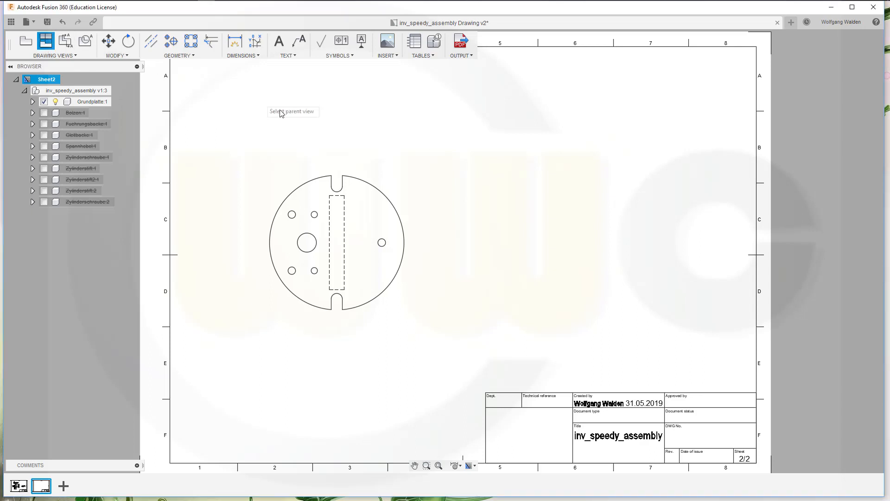
{"action": "left_click", "coordinate": [406, 188]}
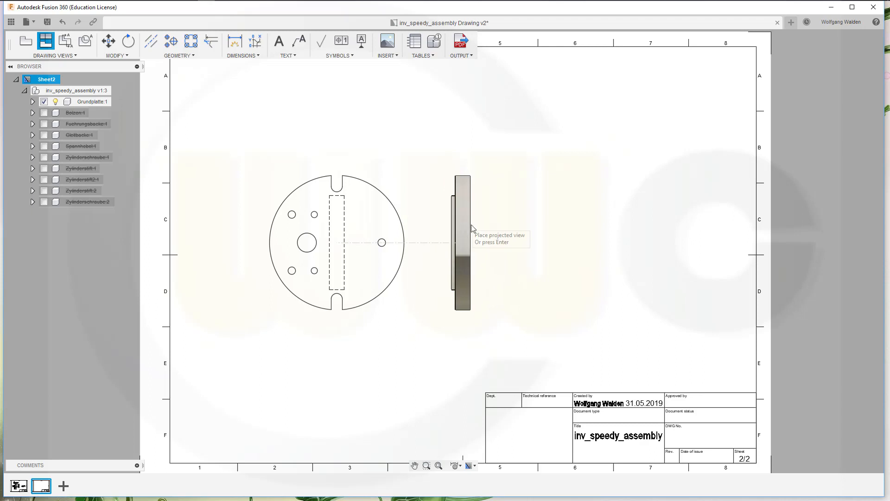
{"action": "left_click", "coordinate": [481, 226]}
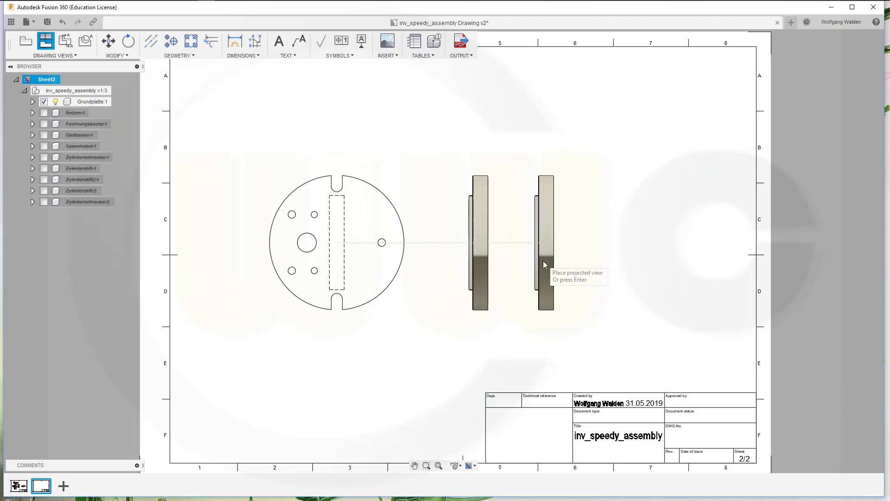
{"action": "right_click", "coordinate": [545, 259]}
{"action": "left_click", "coordinate": [579, 258]}
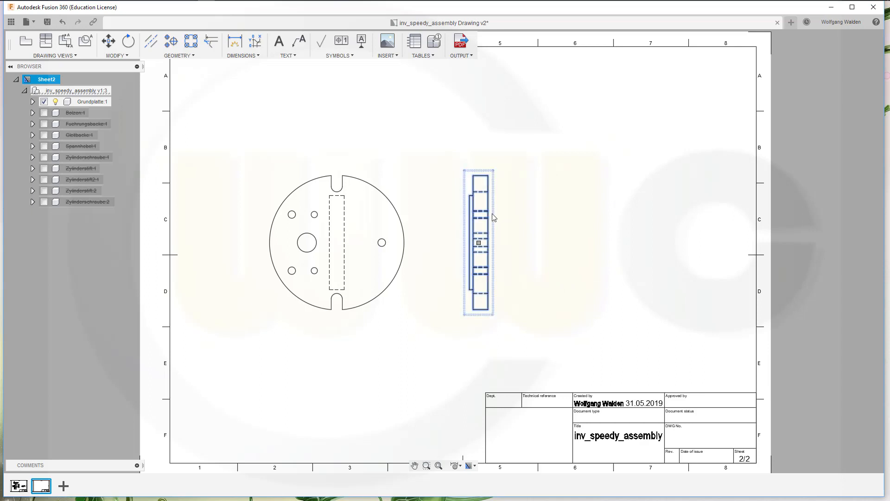
Step: Change the projected side view's style to visible edges only
{"action": "double_click", "coordinate": [486, 239]}
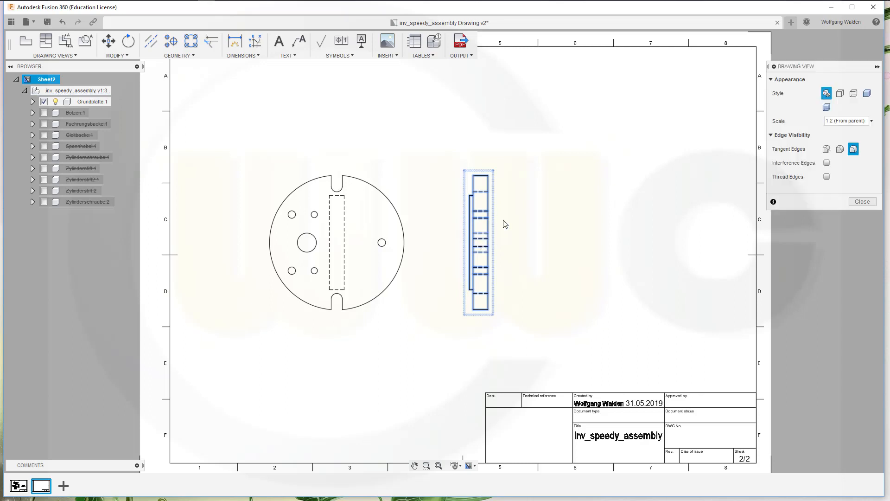
{"action": "left_click", "coordinate": [839, 96]}
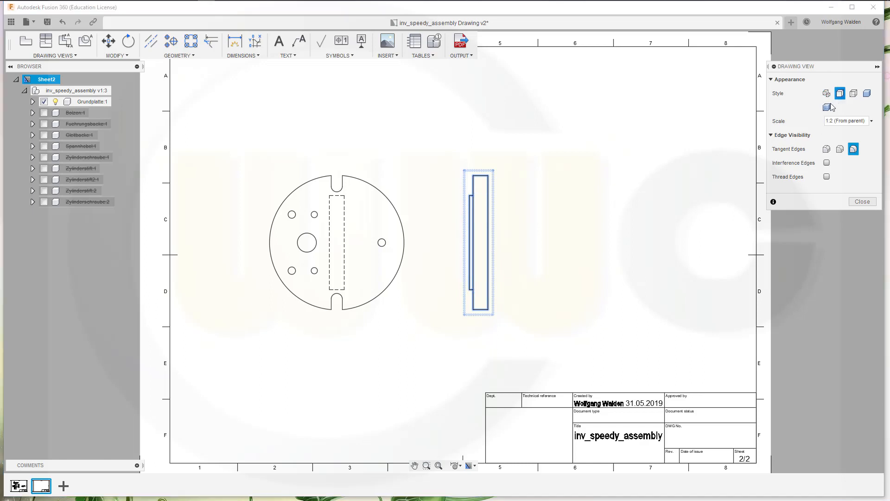
{"action": "left_click", "coordinate": [861, 201]}
Step: Start a section view from the base view with a stepped cutting line through the two upper-left holes and along the plate's horizontal centreline
{"action": "middle_click_drag", "start_coordinate": [390, 165], "coordinate": [470, 201]}
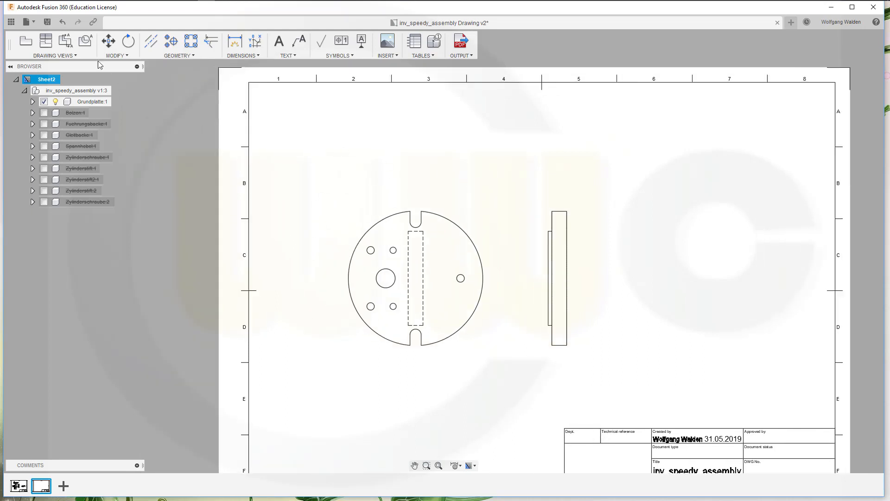
{"action": "left_click", "coordinate": [65, 40]}
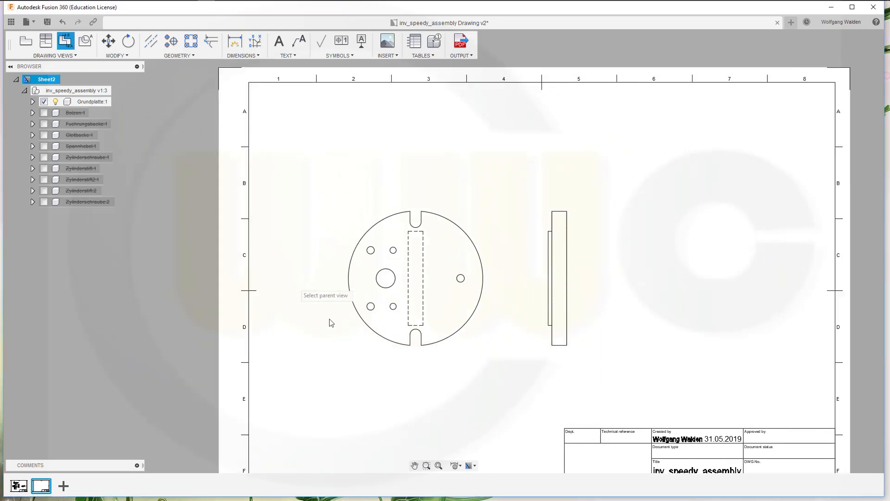
{"action": "scroll", "coordinate": [377, 354], "scroll_direction": "down", "scroll_amount": 1}
{"action": "scroll", "coordinate": [357, 298], "scroll_direction": "up", "scroll_amount": 2}
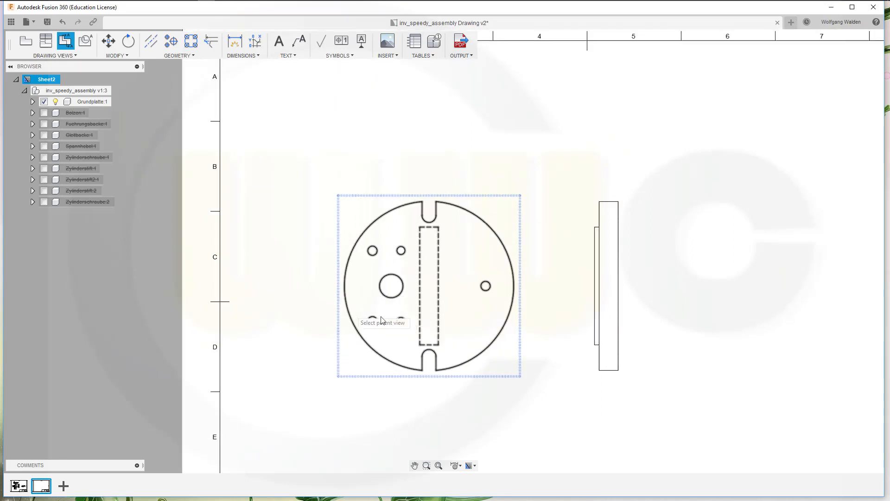
{"action": "left_click", "coordinate": [339, 292]}
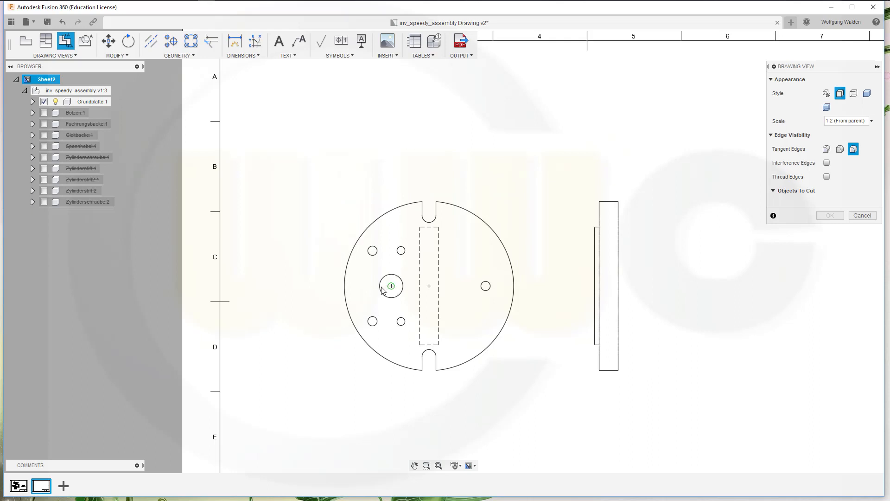
{"action": "left_click", "coordinate": [346, 290]}
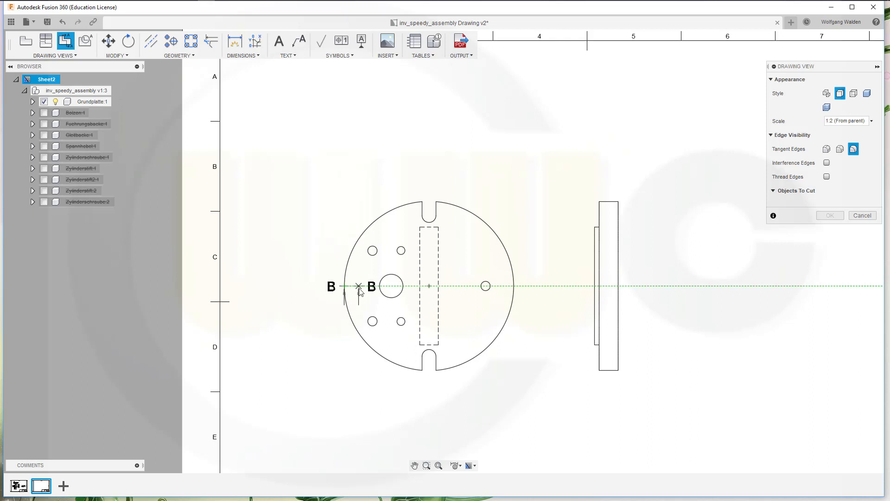
{"action": "scroll", "coordinate": [364, 289], "scroll_direction": "down", "scroll_amount": 2}
{"action": "scroll", "coordinate": [367, 291], "scroll_direction": "up", "scroll_amount": 4}
{"action": "scroll", "coordinate": [367, 292], "scroll_direction": "up", "scroll_amount": 2}
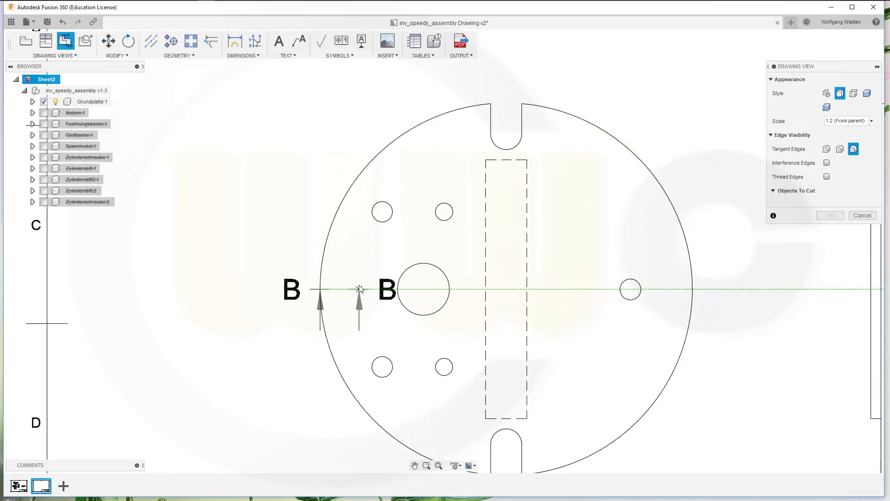
{"action": "left_click", "coordinate": [359, 289]}
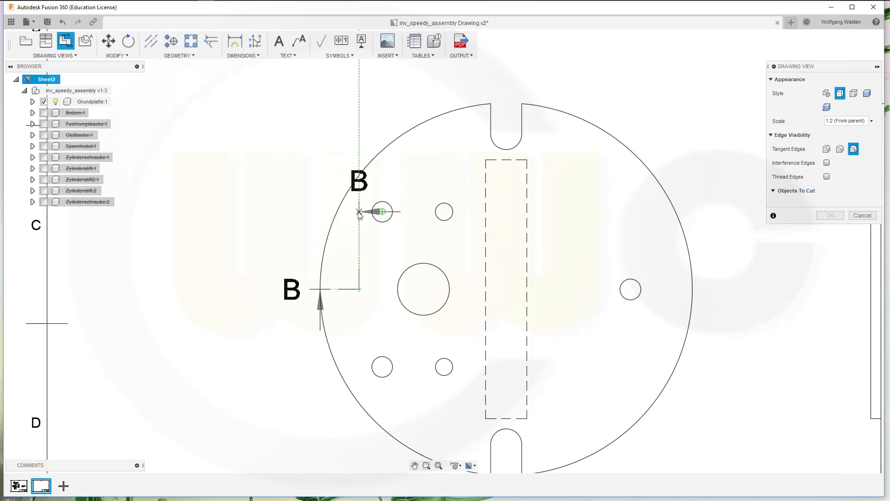
{"action": "left_click", "coordinate": [359, 212]}
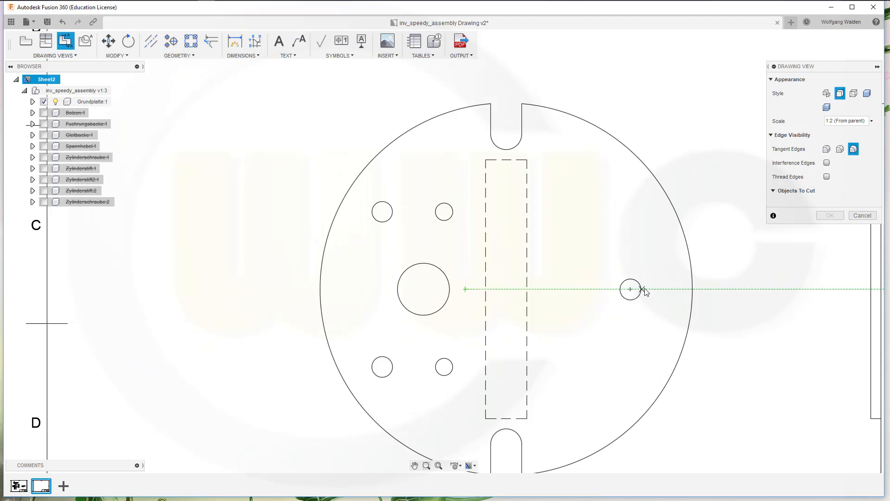
{"action": "left_click", "coordinate": [693, 290]}
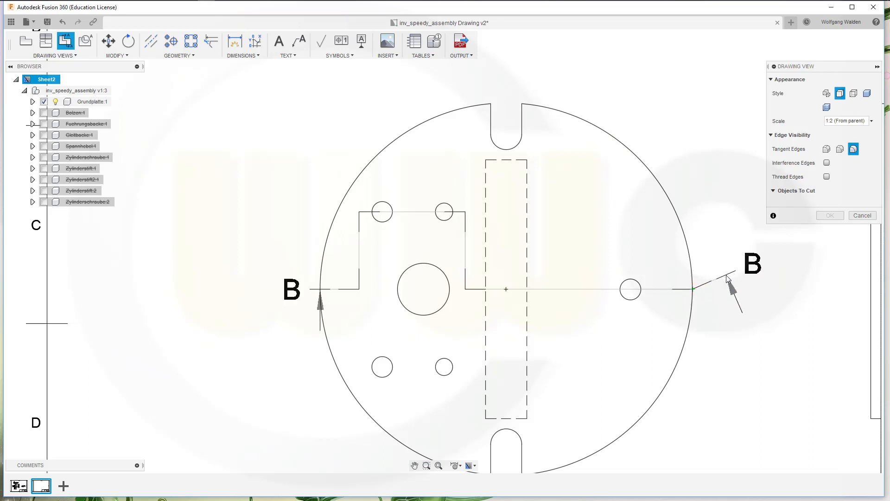
{"action": "right_click", "coordinate": [727, 278]}
{"action": "left_click", "coordinate": [758, 275]}
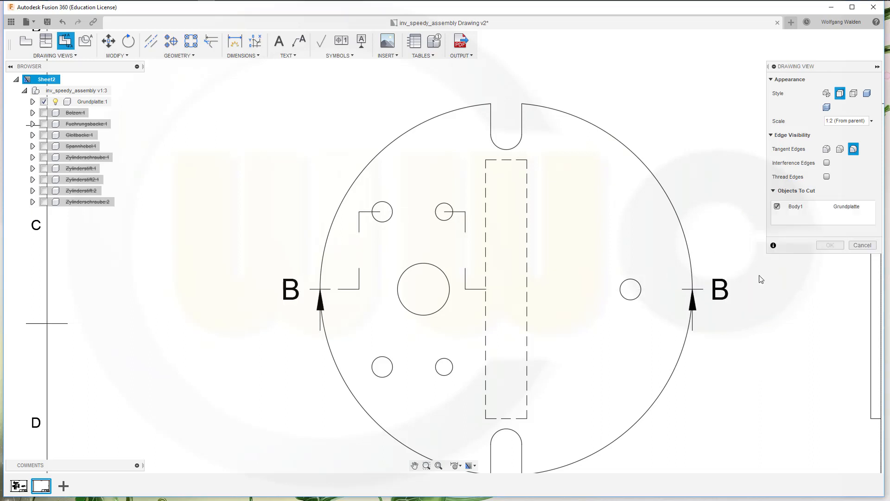
Step: Place the section view above the base view, with visible edges at the parent's 1:2 scale
{"action": "scroll", "coordinate": [580, 243], "scroll_direction": "down", "scroll_amount": 3}
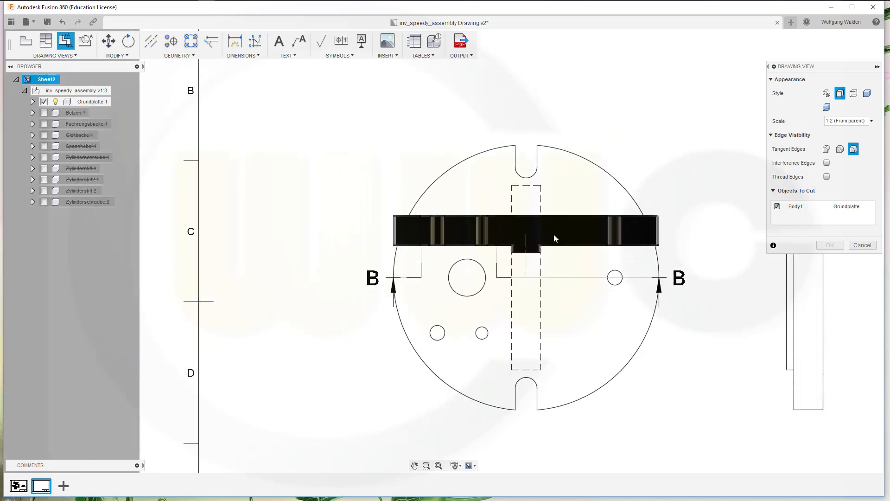
{"action": "scroll", "coordinate": [554, 237], "scroll_direction": "down", "scroll_amount": 2}
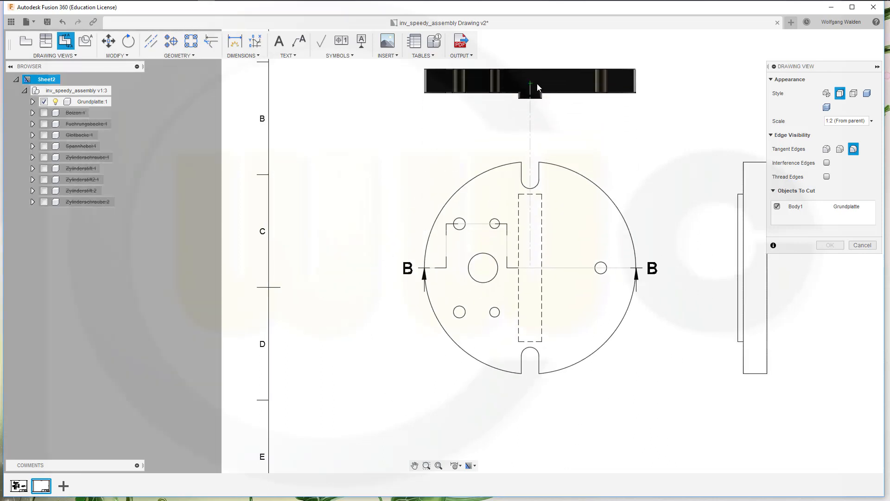
{"action": "left_click", "coordinate": [538, 87]}
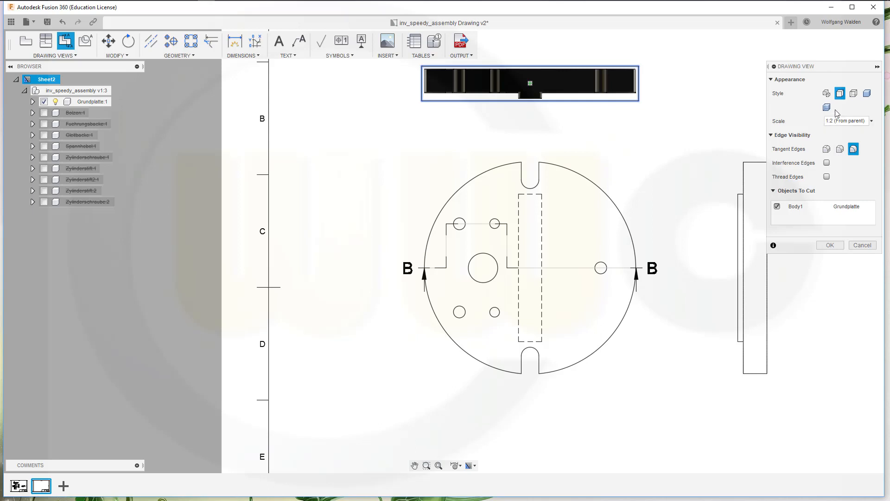
{"action": "left_click", "coordinate": [830, 245]}
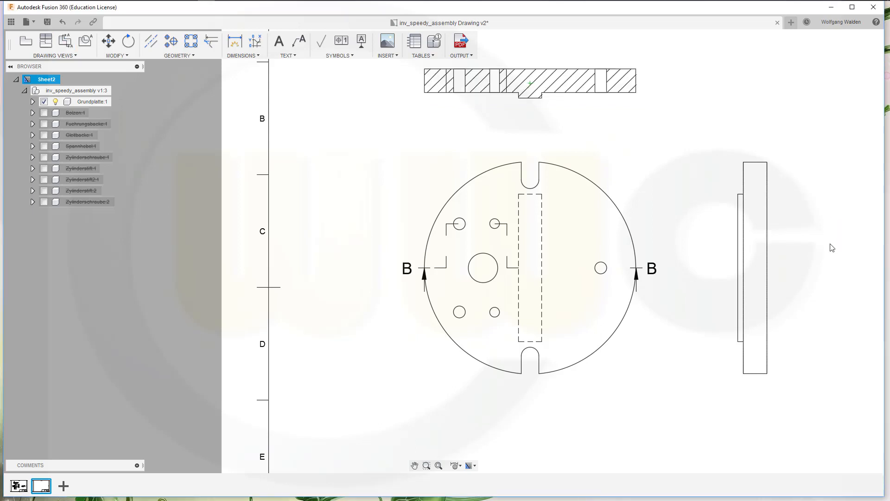
Step: Add centre marks to the six round holes in the top view of the base plate
{"action": "middle_click_drag", "start_coordinate": [623, 124], "coordinate": [571, 189]}
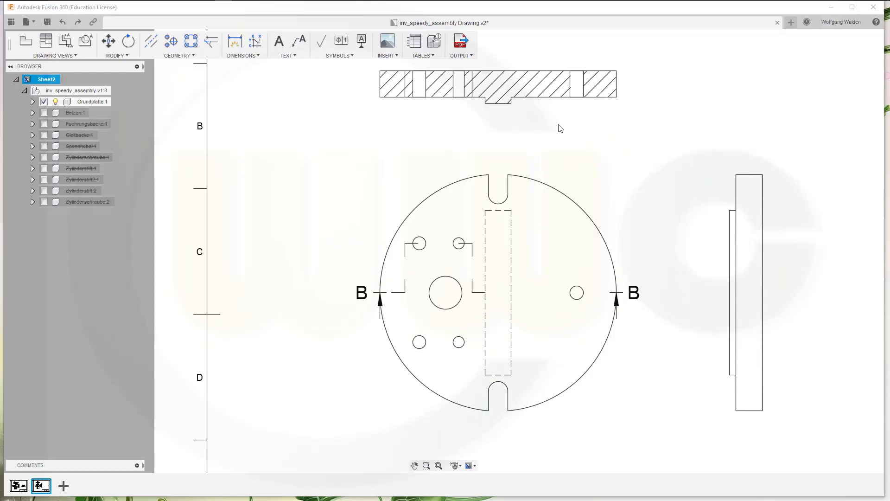
{"action": "mouse_move", "coordinate": [560, 163]}
{"action": "middle_mouse_down"}
{"action": "mouse_move", "coordinate": [533, 203]}
{"action": "mouse_move", "coordinate": [554, 173]}
{"action": "middle_mouse_up"}
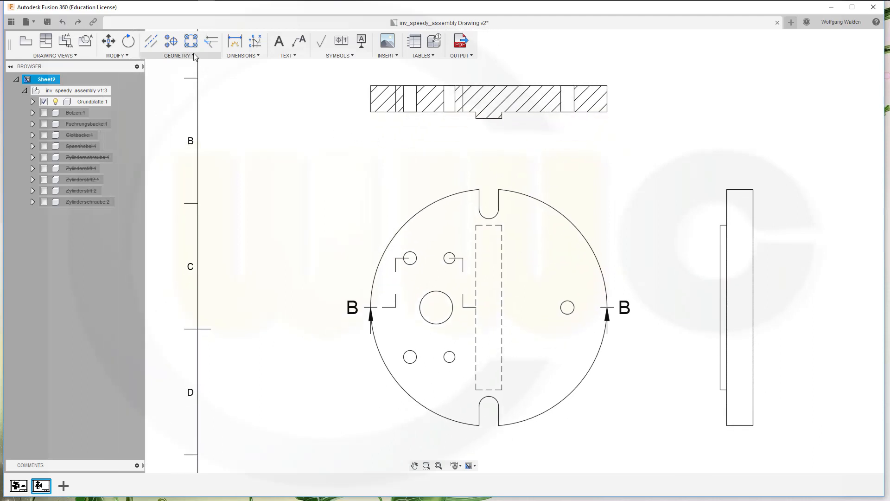
{"action": "left_click", "coordinate": [170, 45]}
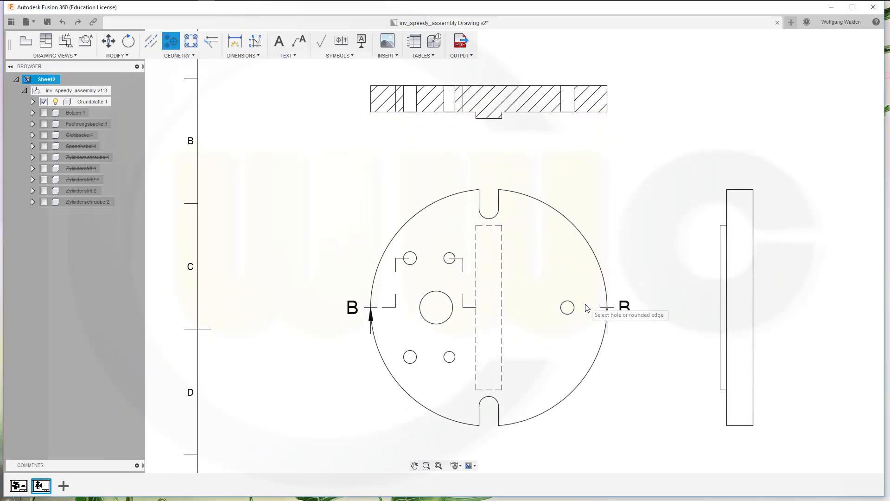
{"action": "left_click", "coordinate": [571, 303]}
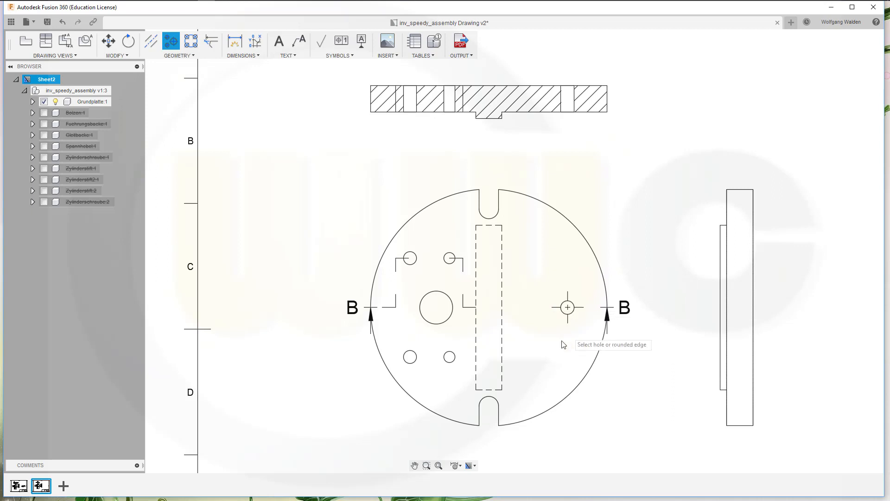
{"action": "left_click", "coordinate": [447, 319]}
{"action": "left_click", "coordinate": [449, 356]}
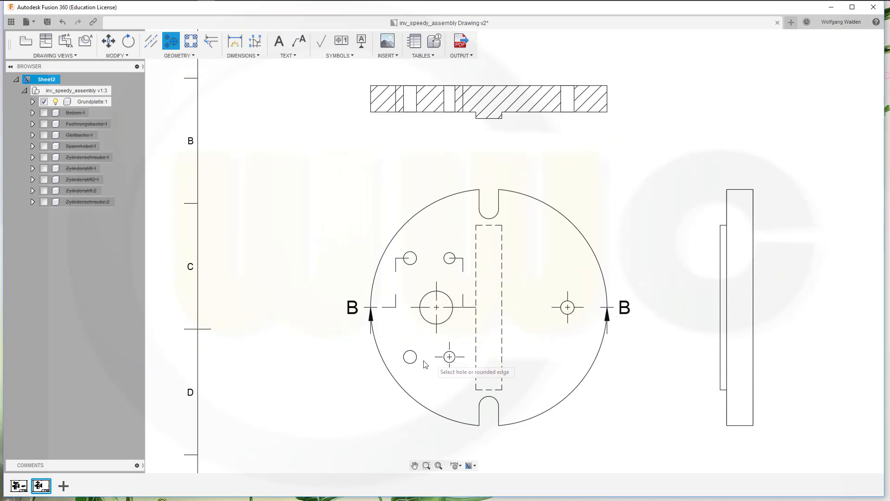
{"action": "left_click", "coordinate": [408, 356]}
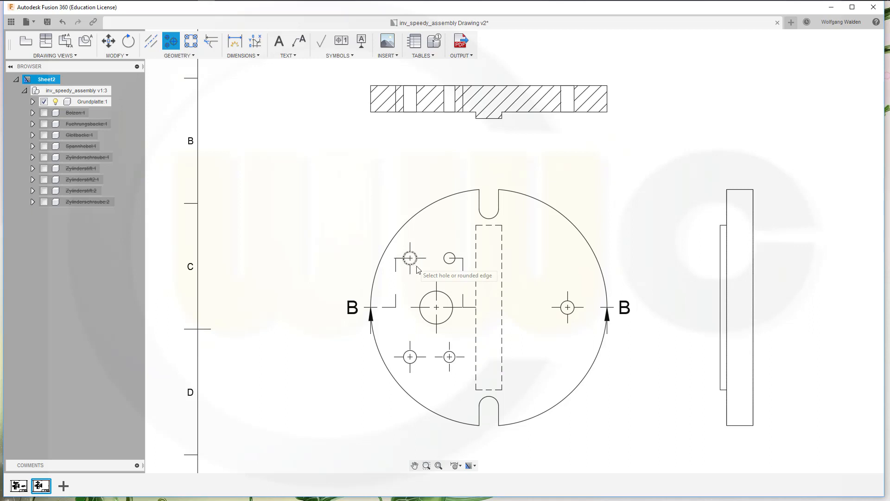
{"action": "left_click", "coordinate": [449, 258]}
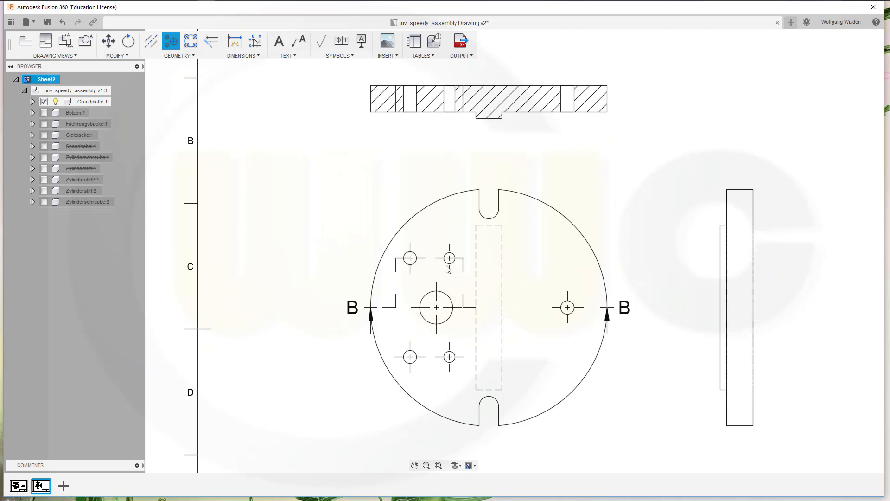
Step: Add centre marks to both slot arcs and to the plate's outer circle in the top view
{"action": "left_click", "coordinate": [498, 216]}
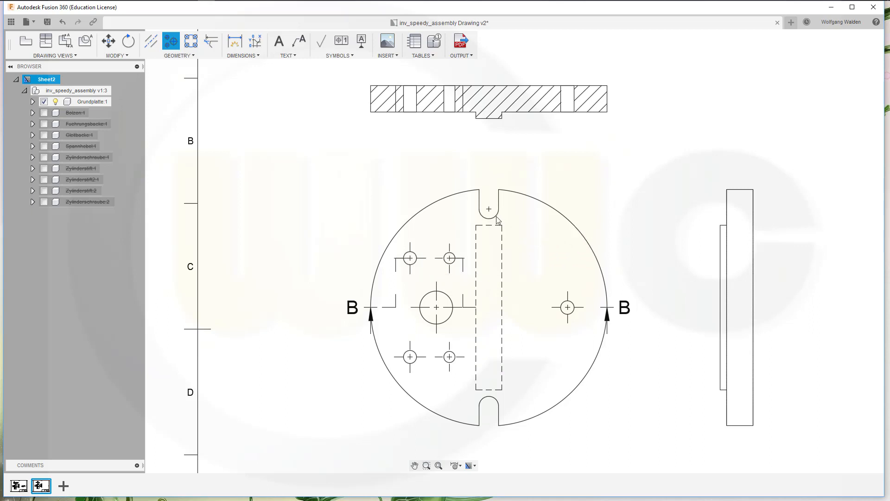
{"action": "left_click", "coordinate": [497, 401]}
{"action": "left_click", "coordinate": [566, 224]}
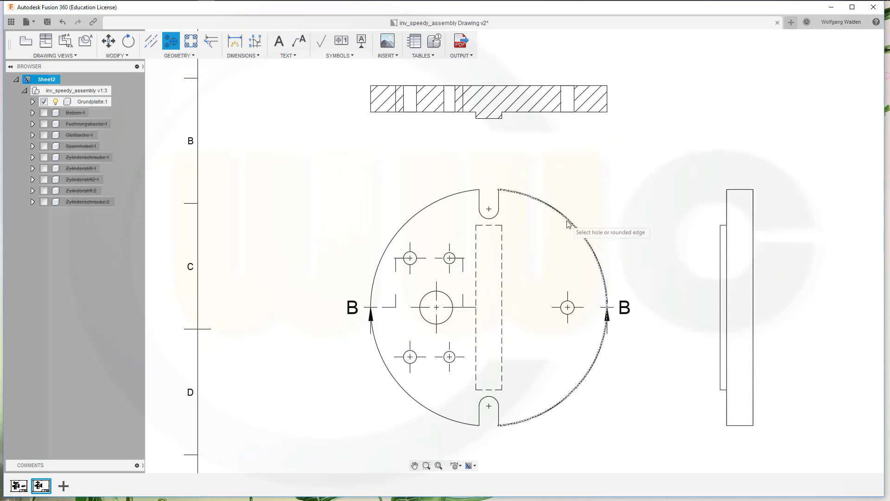
Step: Dimension the horizontal distance from the plate centre to the nearest lower hole, placing it below the top view
{"action": "left_click", "coordinate": [234, 42]}
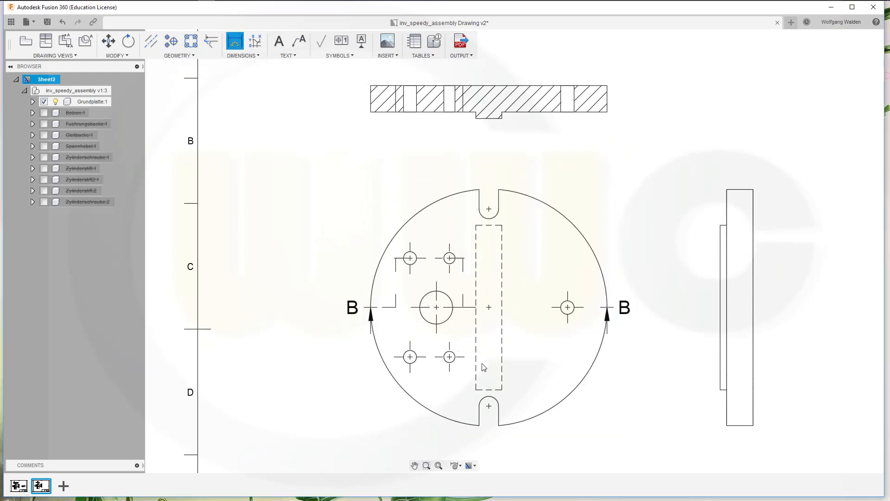
{"action": "left_click", "coordinate": [489, 308]}
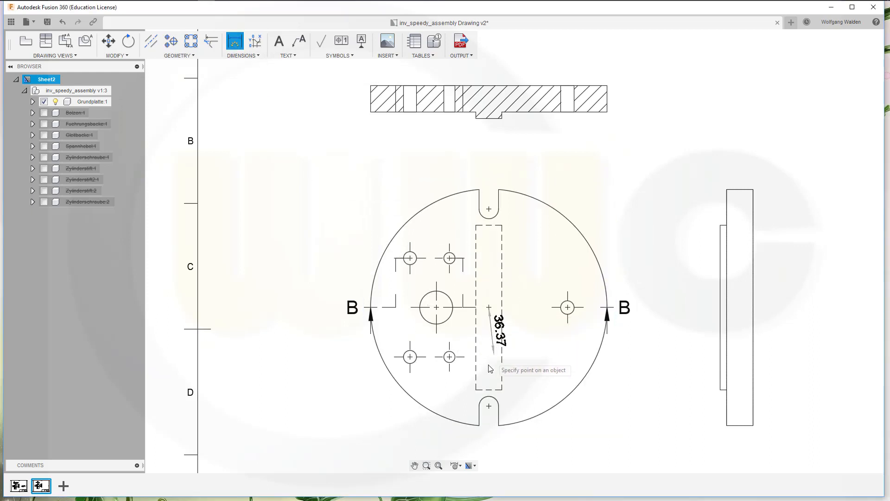
{"action": "left_click", "coordinate": [450, 356]}
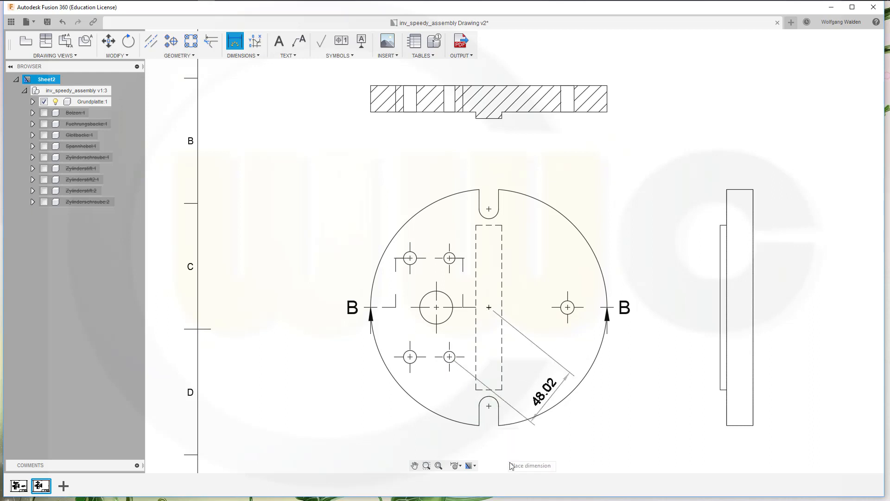
{"action": "middle_click_drag", "start_coordinate": [508, 447], "coordinate": [520, 332]}
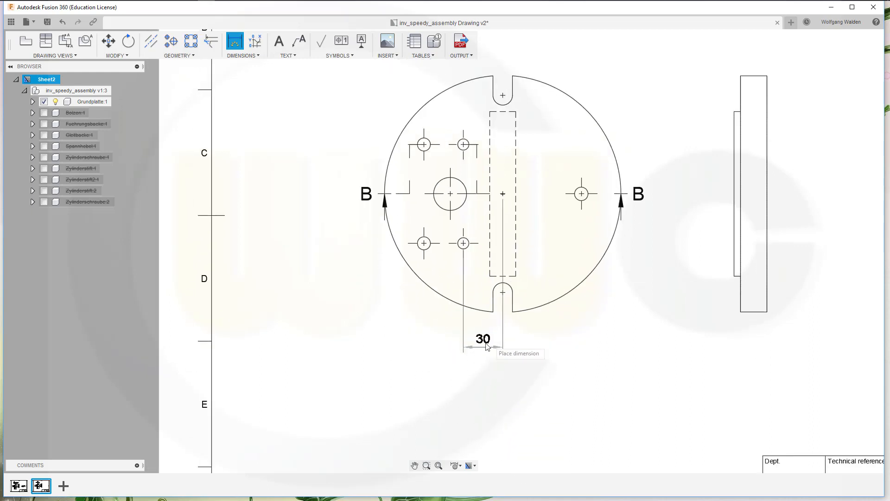
{"action": "left_click", "coordinate": [485, 349]}
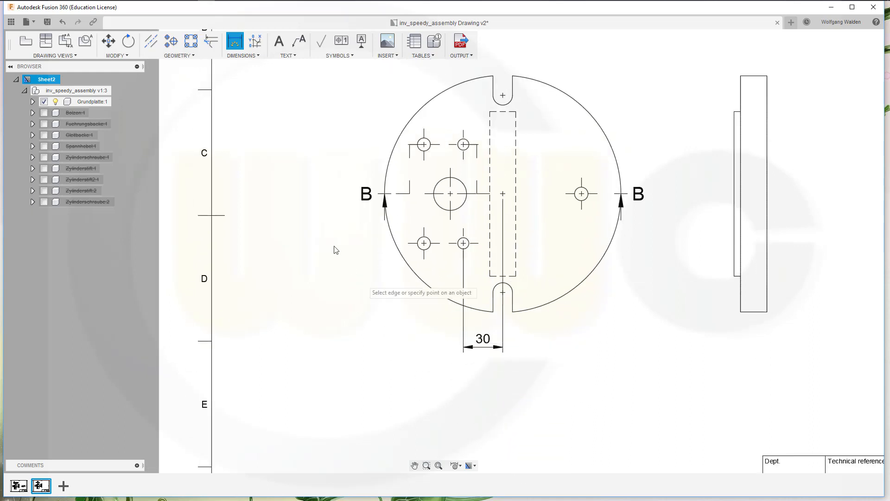
Step: Add baseline dimensions from the plate centre to the large hole, lower-left hole and right-hand hole, aligning the last with the lower-left hole's dimension
{"action": "left_click", "coordinate": [258, 57]}
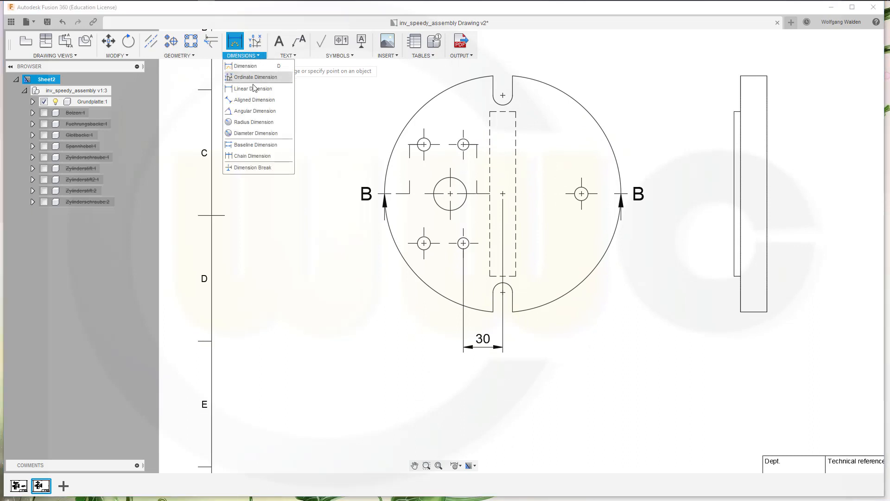
{"action": "left_click", "coordinate": [248, 145]}
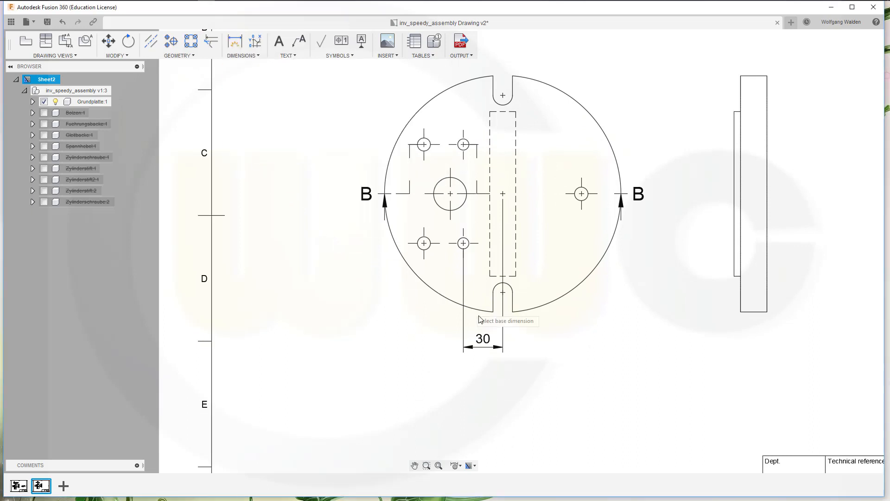
{"action": "left_click", "coordinate": [504, 330]}
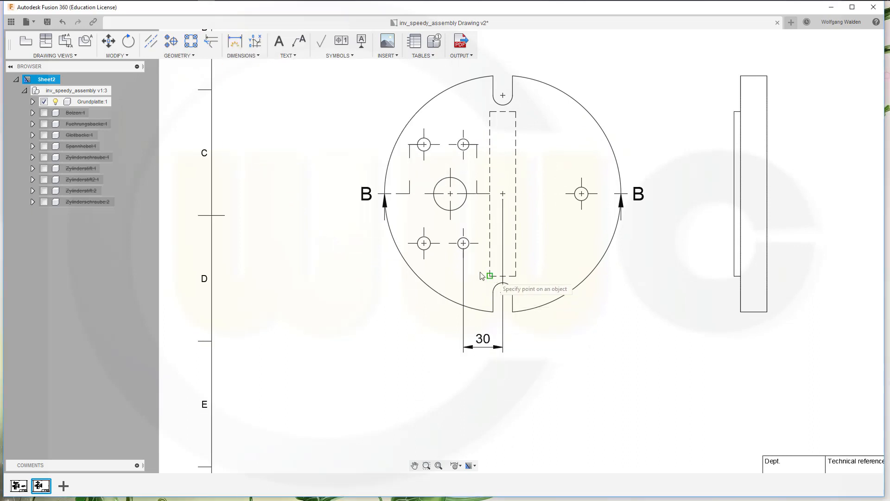
{"action": "left_click", "coordinate": [450, 193]}
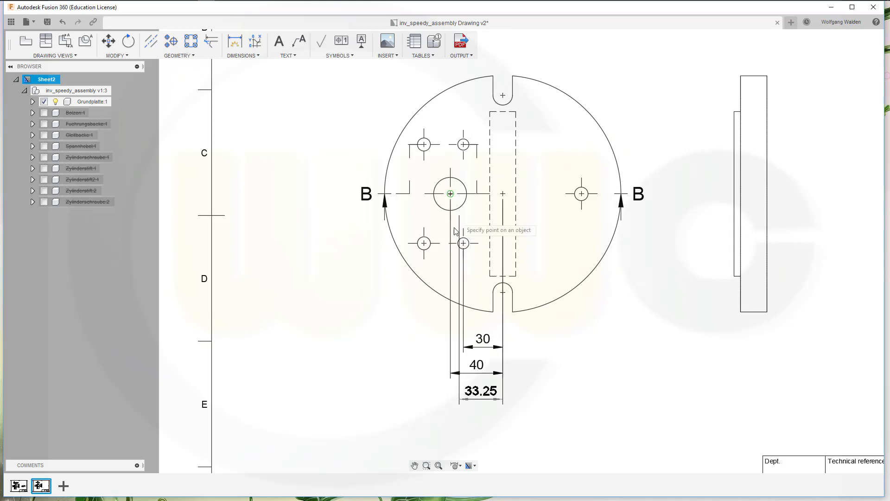
{"action": "left_click", "coordinate": [424, 243]}
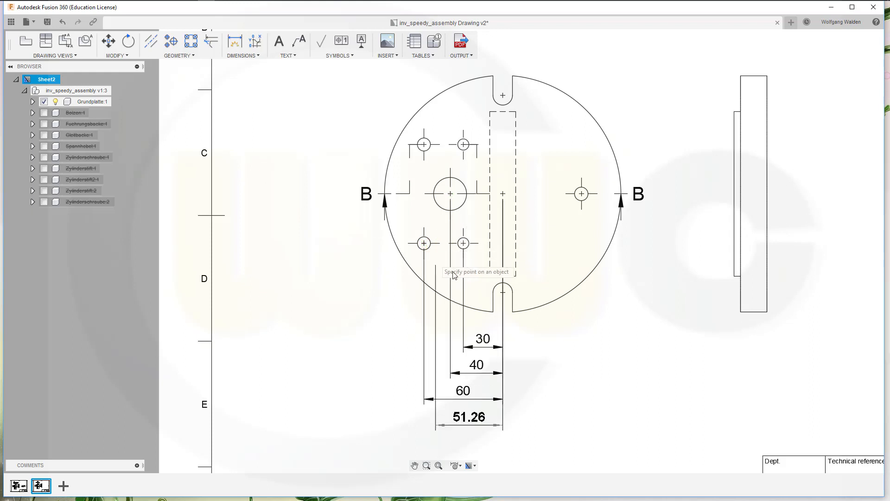
{"action": "left_click", "coordinate": [583, 200]}
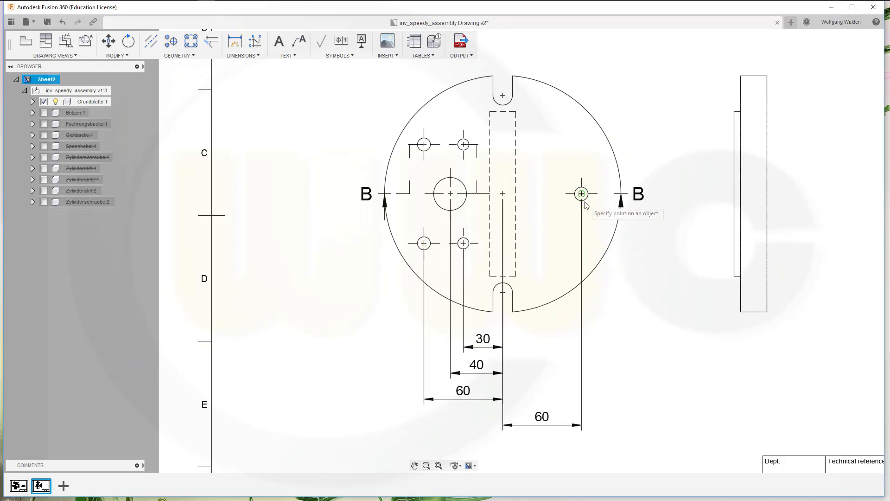
{"action": "right_click", "coordinate": [599, 295]}
{"action": "left_click", "coordinate": [633, 292]}
{"action": "left_click", "coordinate": [539, 401]}
{"action": "left_click", "coordinate": [635, 361]}
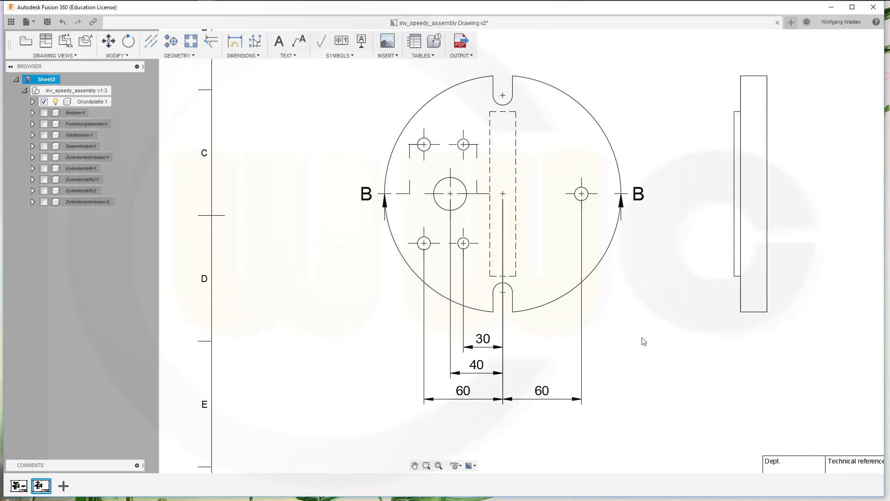
Step: Dimension the length of the raised strip in the side view, placing the dimension to the strip's left
{"action": "left_click", "coordinate": [236, 46]}
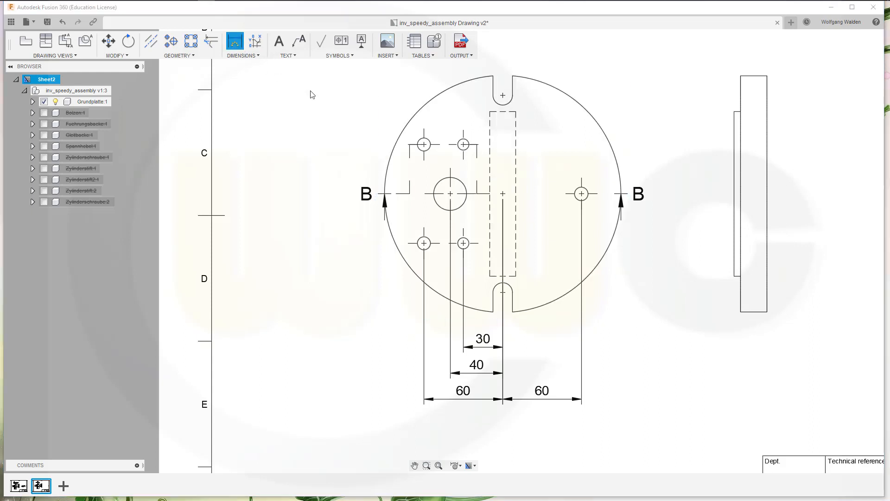
{"action": "scroll", "coordinate": [718, 187], "scroll_direction": "up", "scroll_amount": 1}
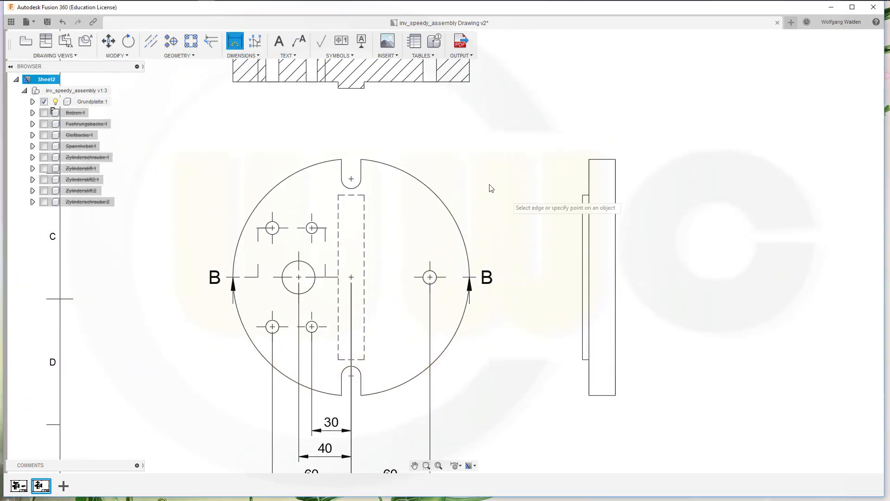
{"action": "scroll", "coordinate": [576, 219], "scroll_direction": "up", "scroll_amount": 2}
{"action": "scroll", "coordinate": [575, 219], "scroll_direction": "up", "scroll_amount": 4}
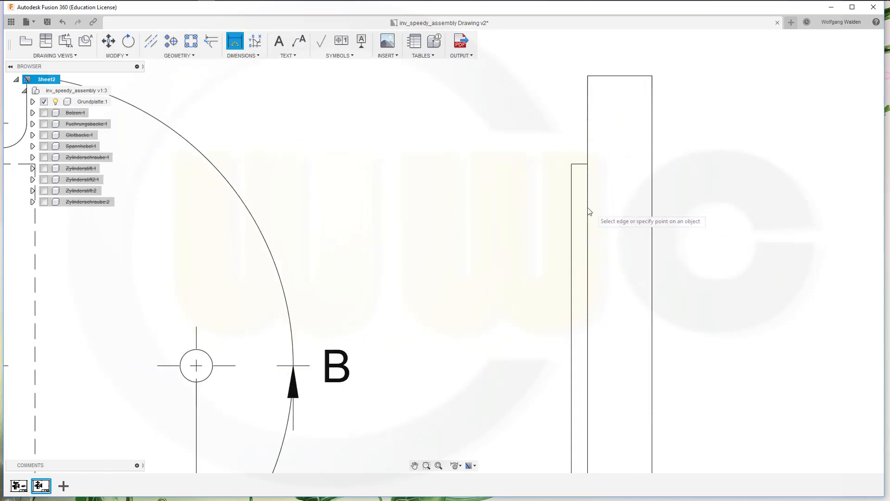
{"action": "left_click", "coordinate": [578, 159]}
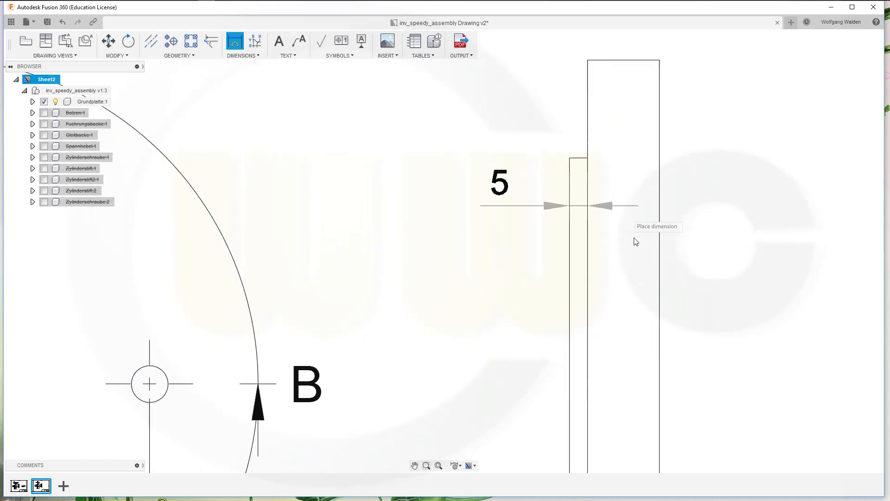
{"action": "middle_click_drag", "start_coordinate": [695, 312], "coordinate": [716, 3]}
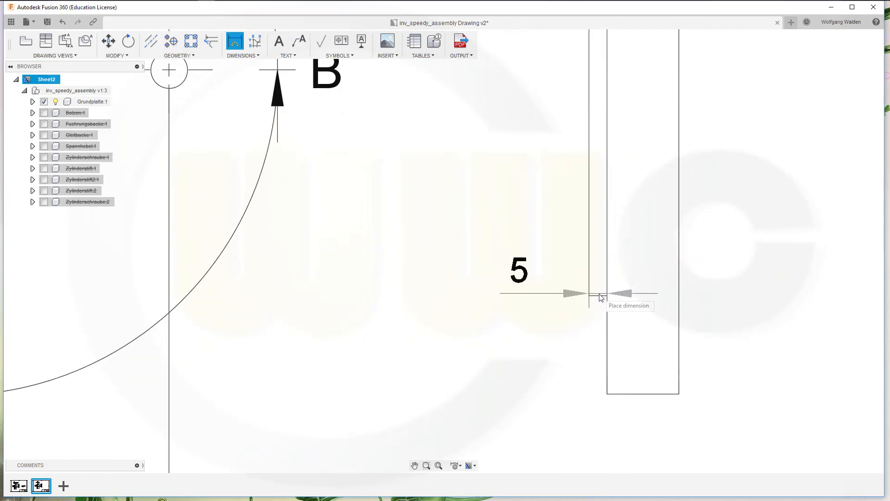
{"action": "left_click", "coordinate": [597, 296]}
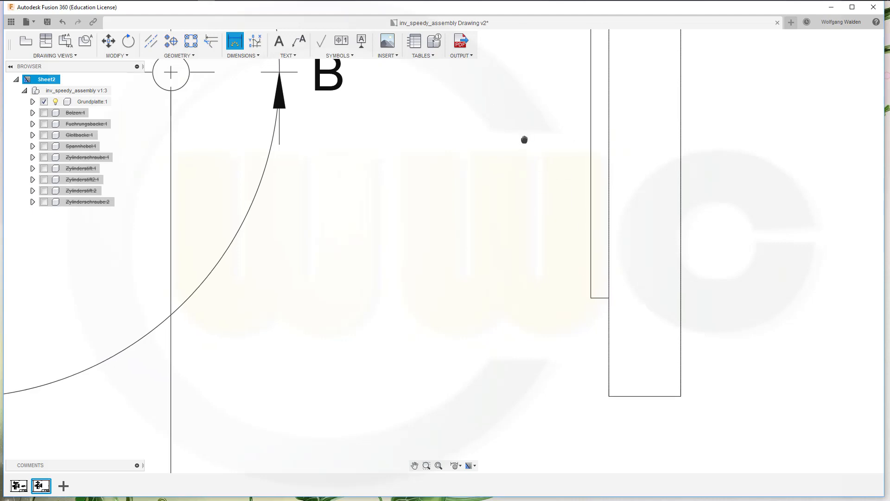
{"action": "middle_click_drag", "start_coordinate": [525, 139], "coordinate": [548, 264]}
{"action": "scroll", "coordinate": [552, 260], "scroll_direction": "down", "scroll_amount": 1}
{"action": "scroll", "coordinate": [542, 248], "scroll_direction": "down", "scroll_amount": 2}
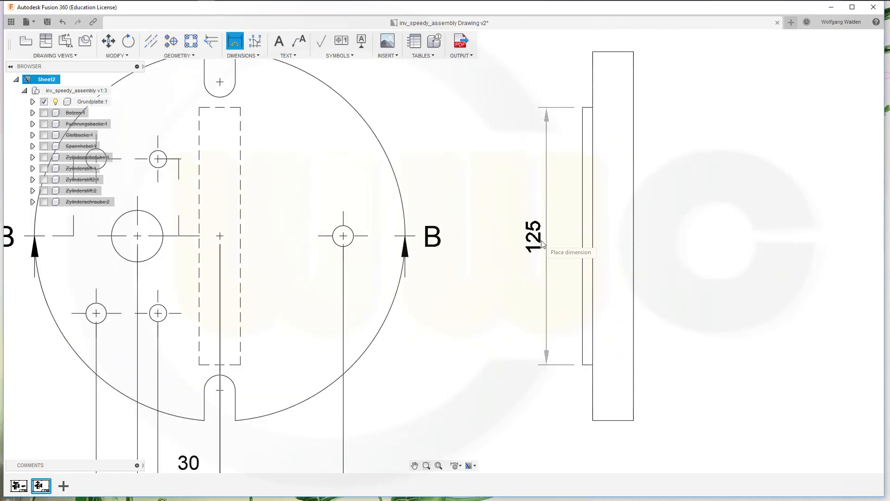
{"action": "left_click", "coordinate": [541, 242]}
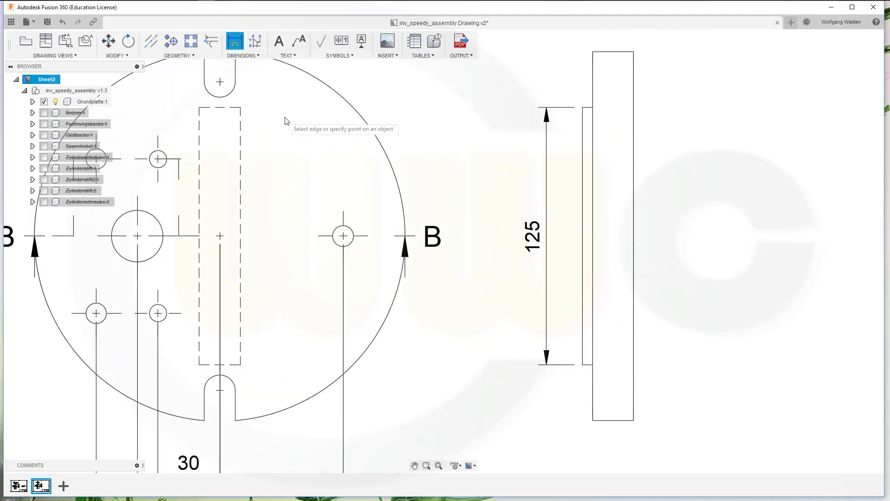
{"action": "left_click", "coordinate": [231, 94]}
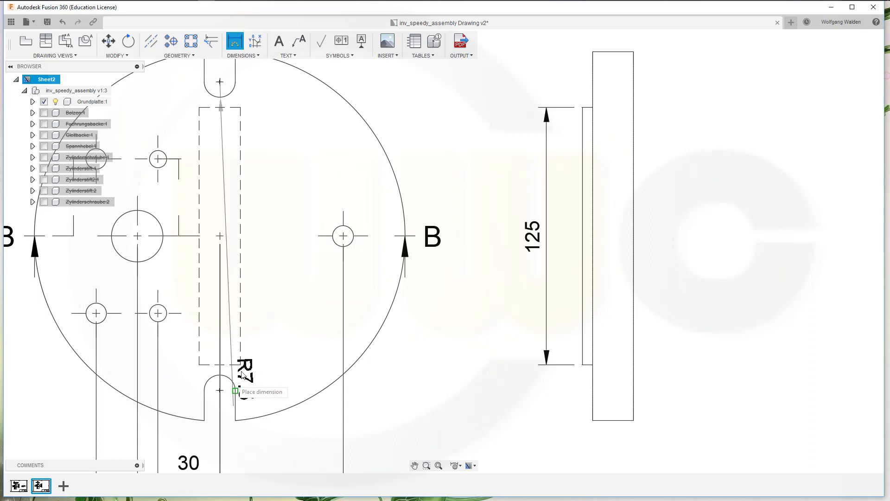
{"action": "left_click", "coordinate": [250, 56]}
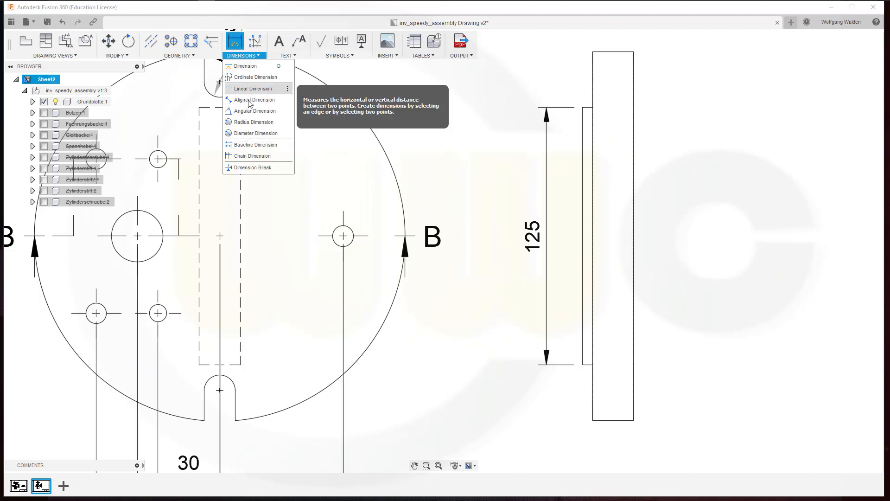
{"action": "left_click", "coordinate": [278, 136]}
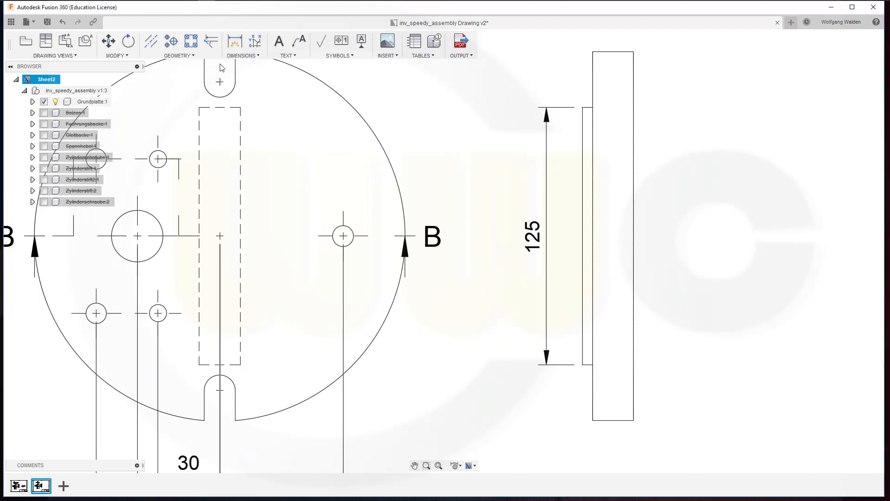
Step: Dimension the vertical distance between the upper and lower slot centres, placing it between the top and side views
{"action": "left_click", "coordinate": [232, 49]}
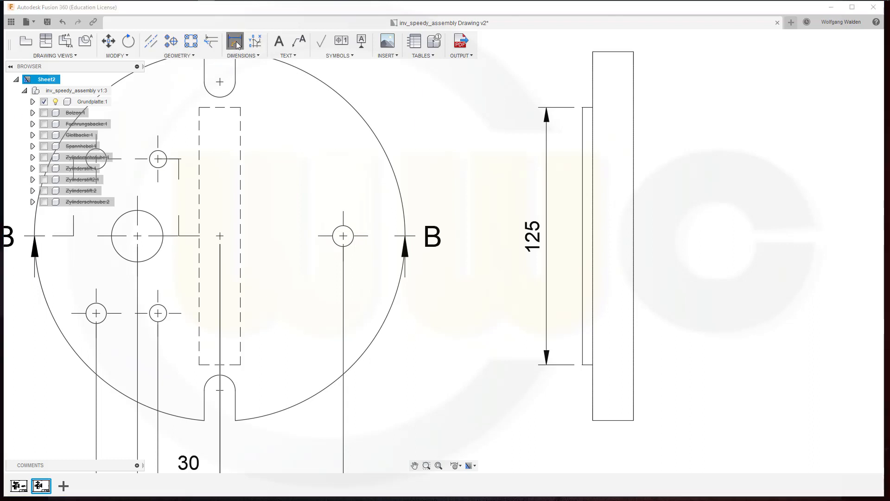
{"action": "left_click", "coordinate": [219, 82]}
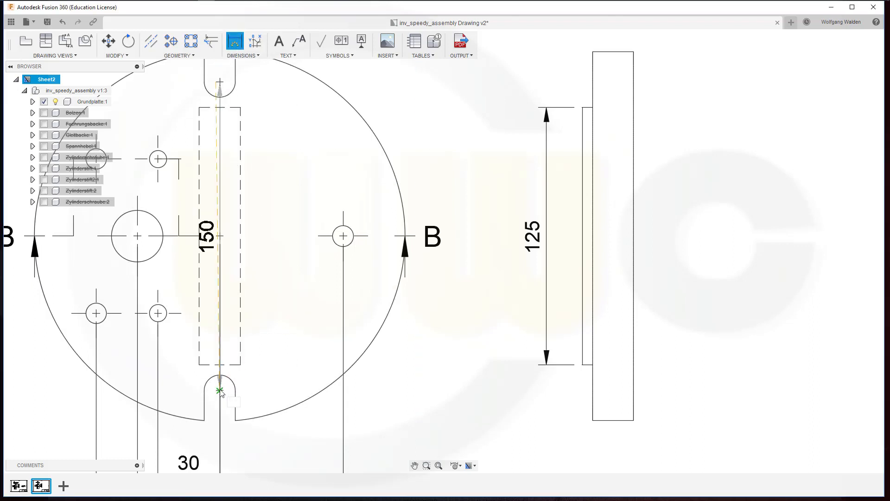
{"action": "left_click", "coordinate": [220, 391]}
{"action": "left_click", "coordinate": [477, 304]}
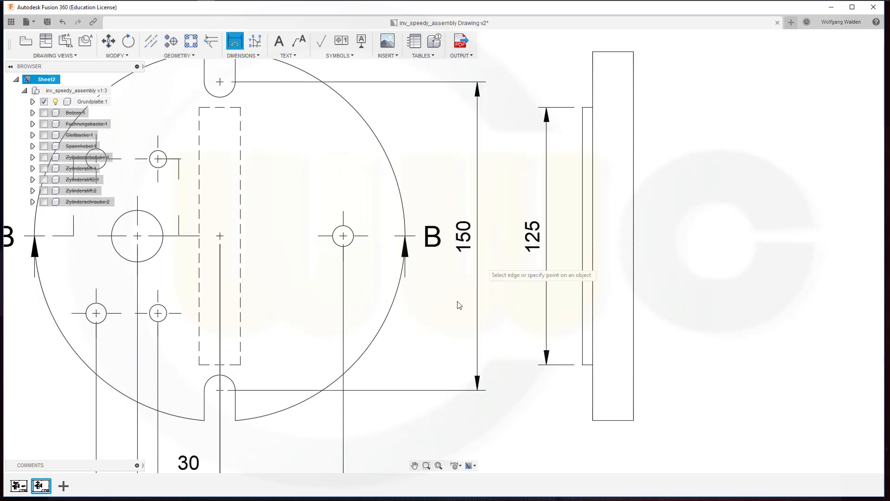
Step: Dimension the vertical spacing of the two outer left-hand holes and the large hole's diameter, placing both to the left of the top view
{"action": "middle_click_drag", "start_coordinate": [304, 298], "coordinate": [512, 256]}
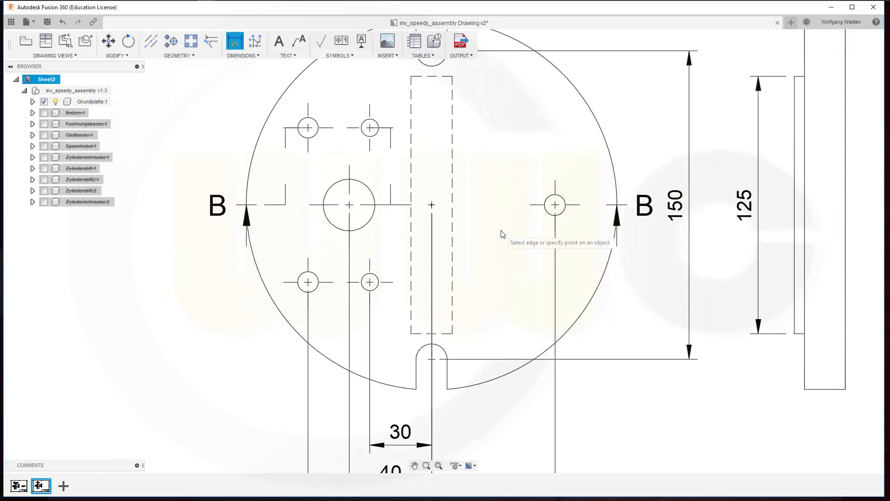
{"action": "scroll", "coordinate": [501, 234], "scroll_direction": "down", "scroll_amount": 4}
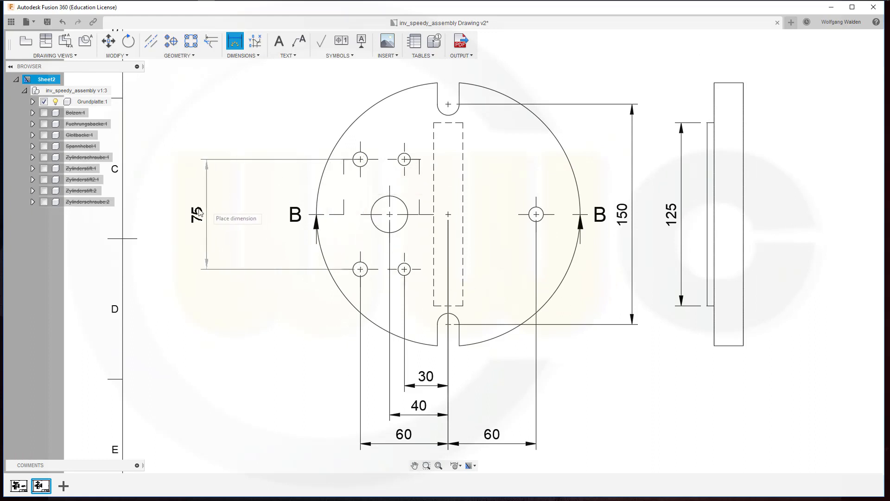
{"action": "left_click", "coordinate": [194, 214]}
{"action": "left_click", "coordinate": [375, 229]}
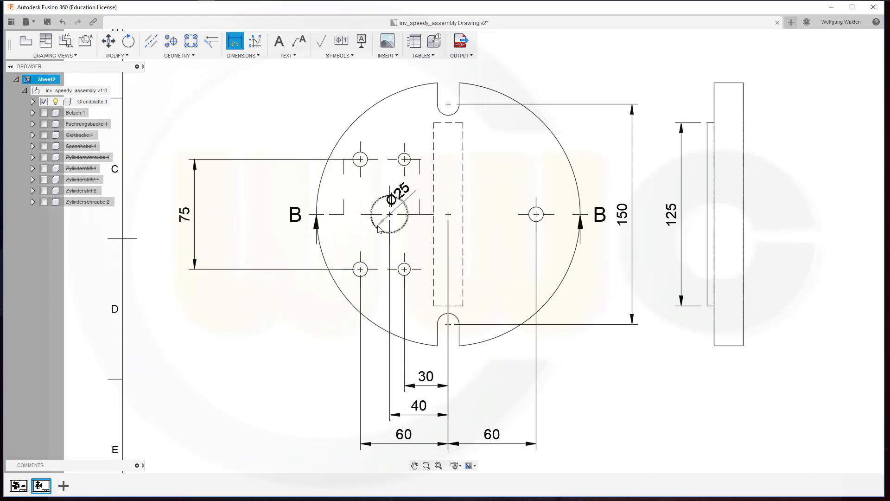
{"action": "left_click", "coordinate": [253, 206]}
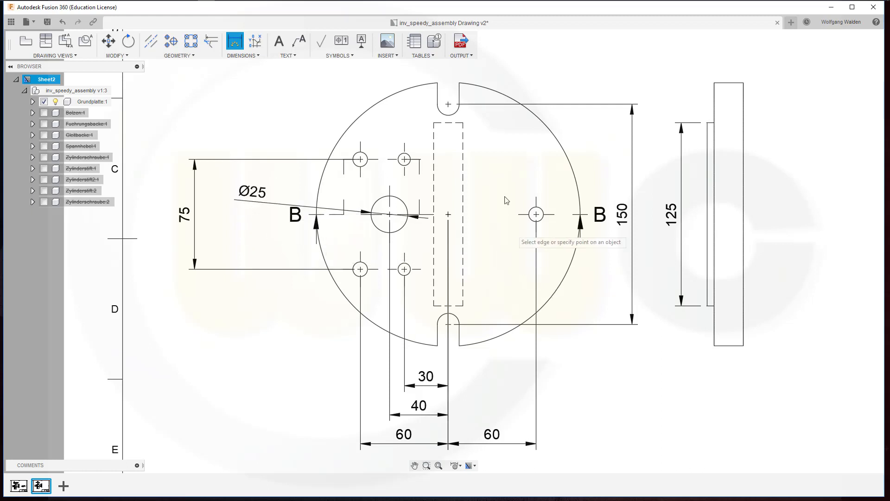
Step: Dimension the width of the upper slot in the top view, placing the dimension just above the slot
{"action": "mouse_move", "coordinate": [507, 198]}
{"action": "middle_mouse_down"}
{"action": "mouse_move", "coordinate": [507, 187]}
{"action": "mouse_move", "coordinate": [517, 346]}
{"action": "middle_mouse_up"}
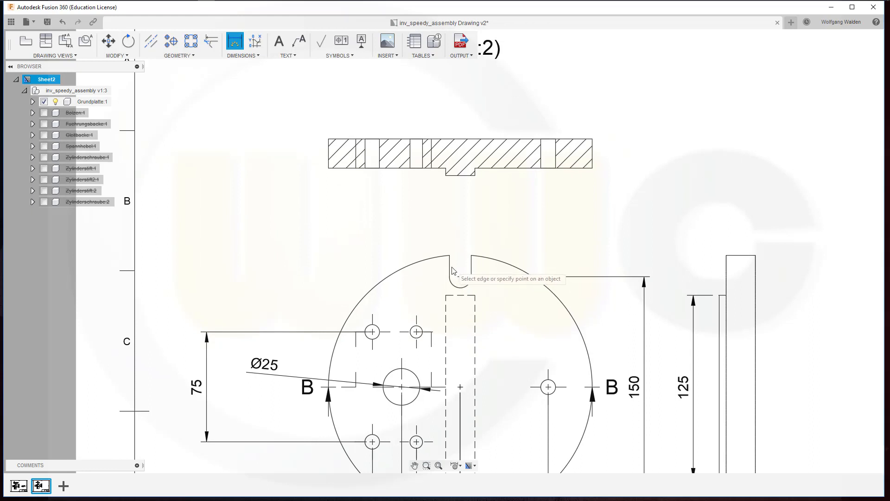
{"action": "left_click", "coordinate": [451, 269]}
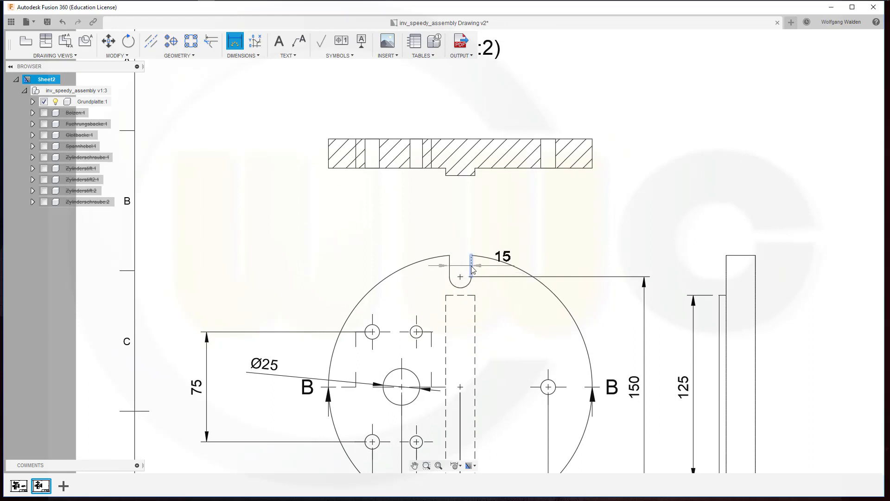
{"action": "left_click", "coordinate": [472, 269]}
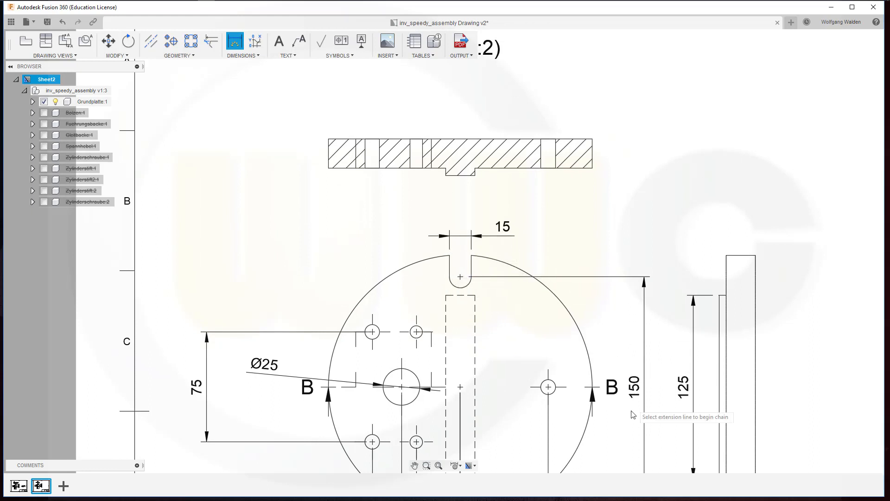
Step: Dimension the overall width of the plate in section view B-B, centring the dimension below the section
{"action": "mouse_move", "coordinate": [630, 414]}
{"action": "middle_mouse_down"}
{"action": "mouse_move", "coordinate": [628, 241]}
{"action": "mouse_move", "coordinate": [638, 402]}
{"action": "middle_mouse_up"}
{"action": "scroll", "coordinate": [545, 200], "scroll_direction": "down", "scroll_amount": 2}
{"action": "scroll", "coordinate": [409, 180], "scroll_direction": "up", "scroll_amount": 3}
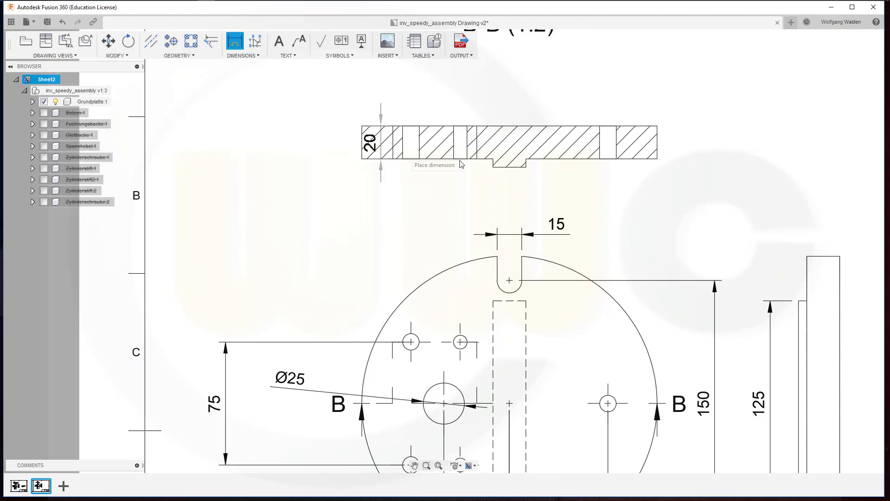
{"action": "left_click", "coordinate": [657, 156]}
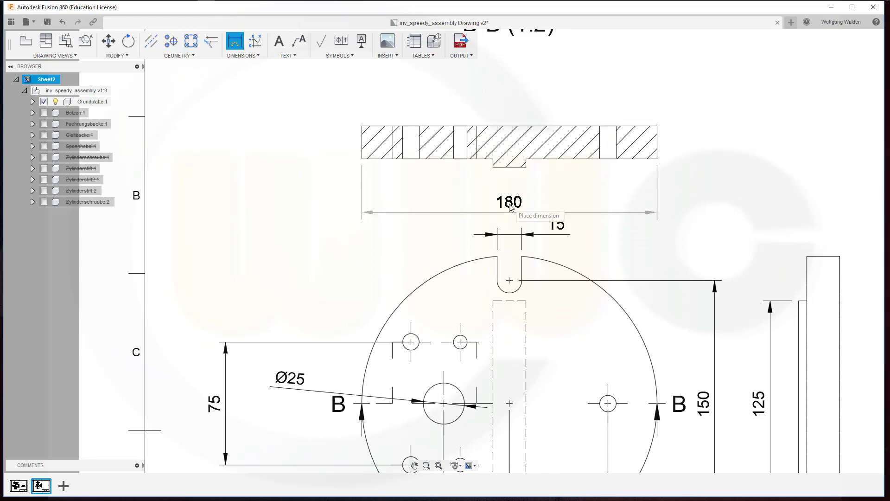
{"action": "left_click", "coordinate": [509, 207]}
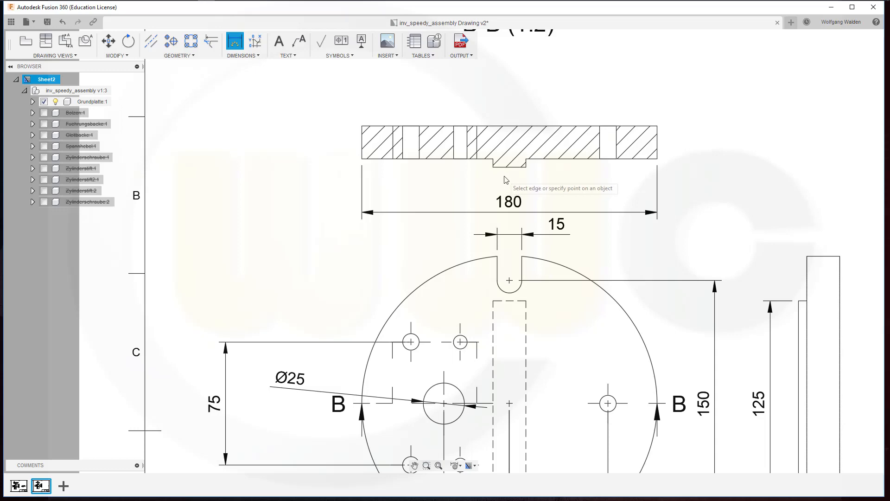
Step: Dimension the width of the raised strip in the section view, placing it between the strip and the overall width dimension
{"action": "scroll", "coordinate": [506, 180], "scroll_direction": "down", "scroll_amount": 1}
{"action": "scroll", "coordinate": [496, 171], "scroll_direction": "up", "scroll_amount": 4}
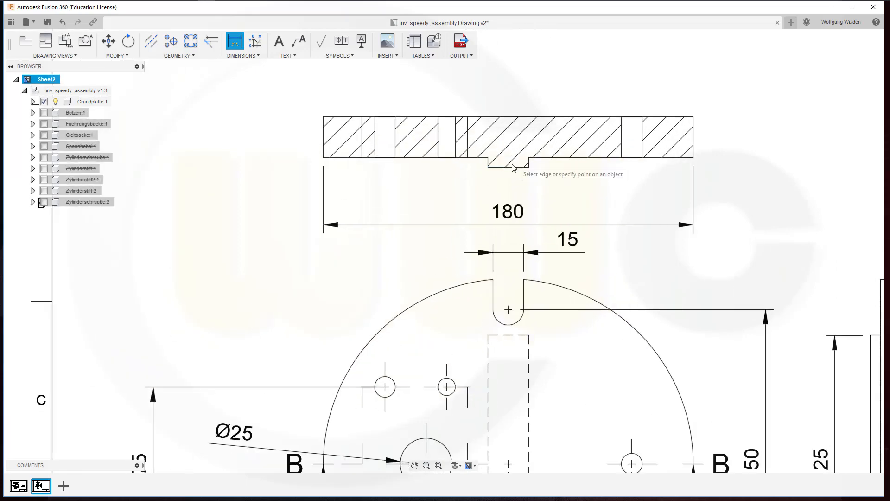
{"action": "scroll", "coordinate": [476, 166], "scroll_direction": "up", "scroll_amount": 3}
{"action": "left_click", "coordinate": [481, 163]}
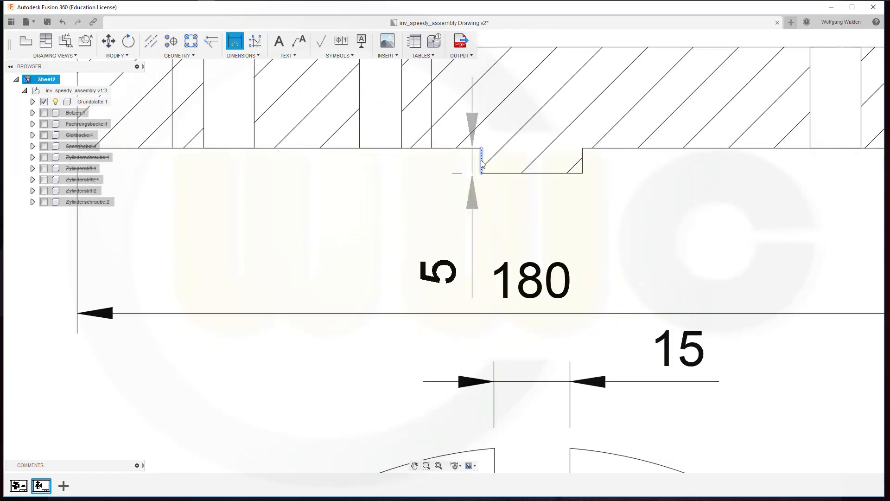
{"action": "left_click", "coordinate": [582, 166]}
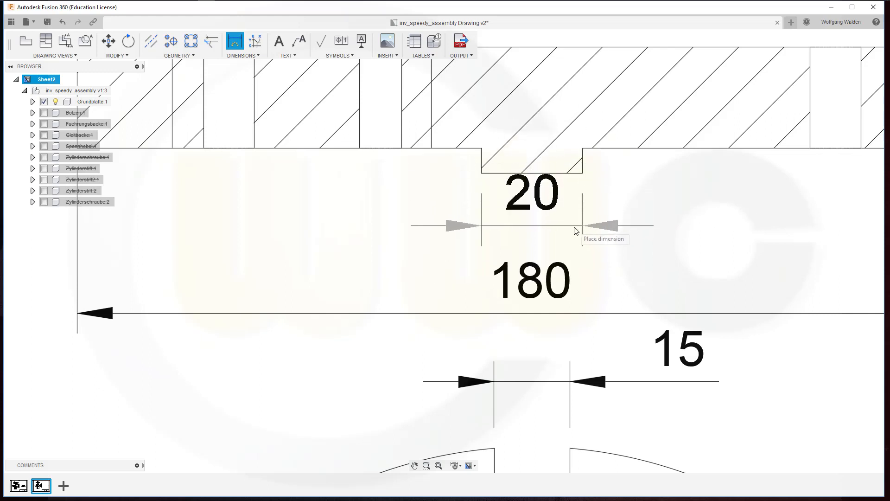
{"action": "left_click", "coordinate": [571, 235]}
Step: Dimension the plate thickness without the strip in the section view, placing the dimension to the right of the section
{"action": "scroll", "coordinate": [576, 274], "scroll_direction": "down", "scroll_amount": 4}
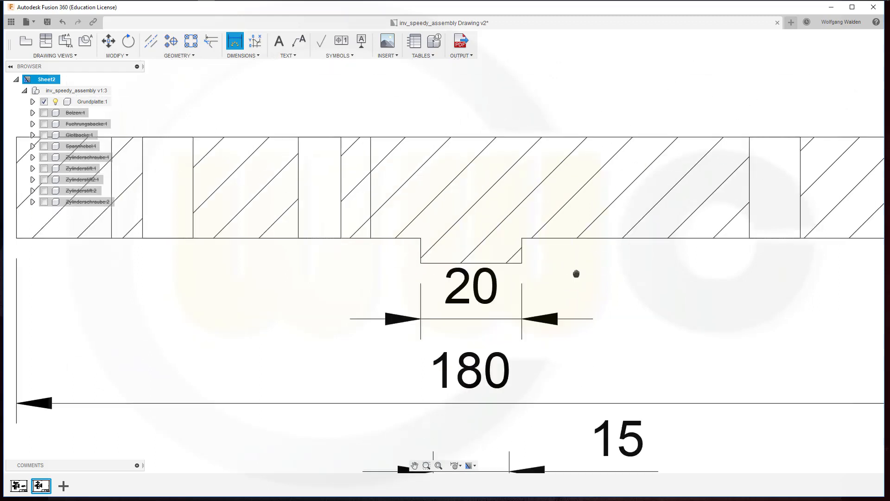
{"action": "middle_click_drag", "start_coordinate": [755, 323], "coordinate": [551, 319]}
{"action": "left_click", "coordinate": [586, 214]}
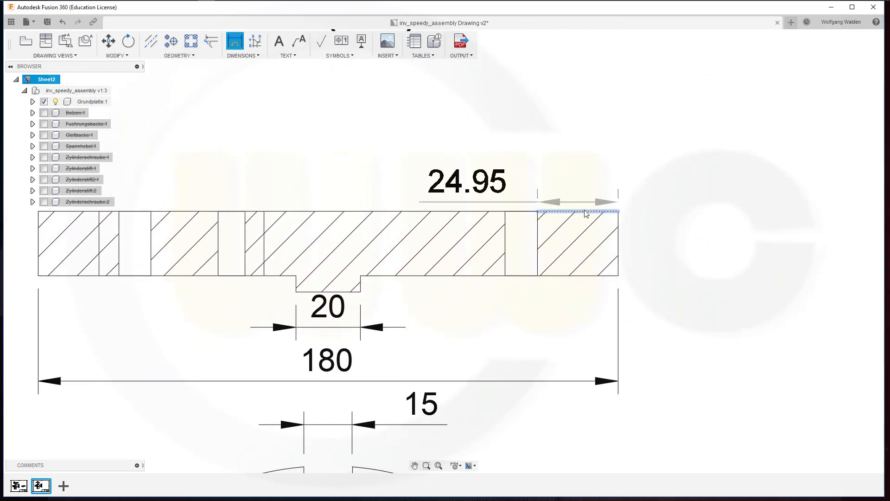
{"action": "left_click", "coordinate": [581, 274]}
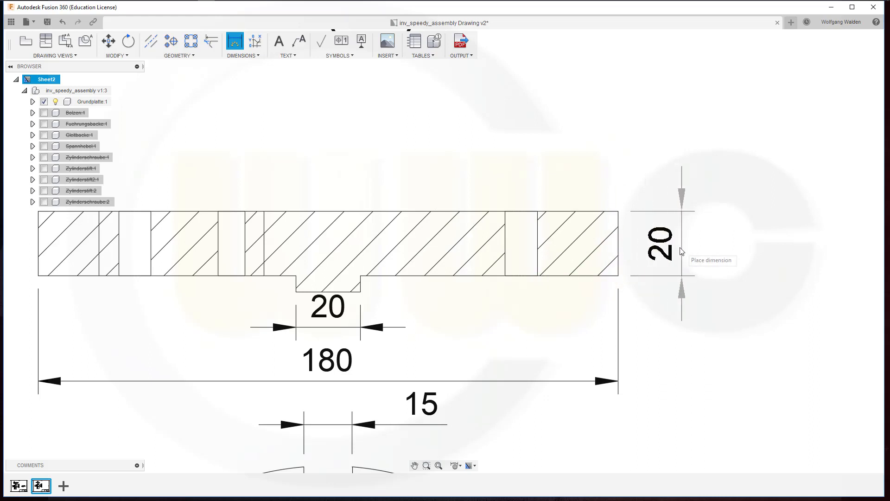
{"action": "left_click", "coordinate": [678, 271]}
Step: Dimension the total height from the plate's top face to the strip's lower face, placing it outside the thickness dimension, and finish dimensioning
{"action": "left_click", "coordinate": [569, 212]}
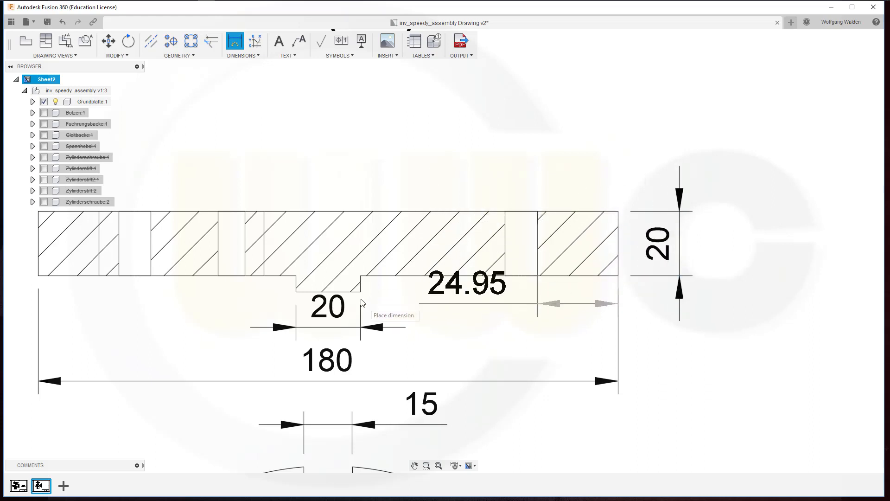
{"action": "left_click", "coordinate": [326, 291]}
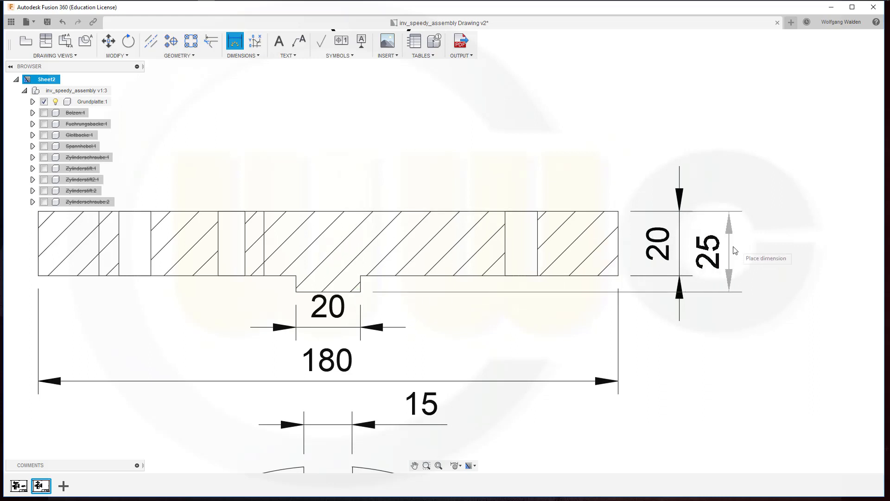
{"action": "left_click", "coordinate": [734, 250]}
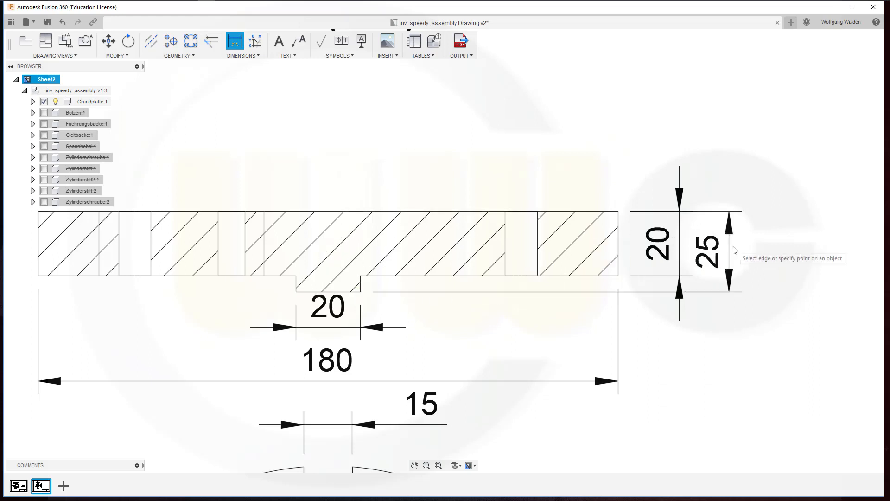
{"action": "right_click", "coordinate": [754, 283]}
{"action": "left_click", "coordinate": [789, 280]}
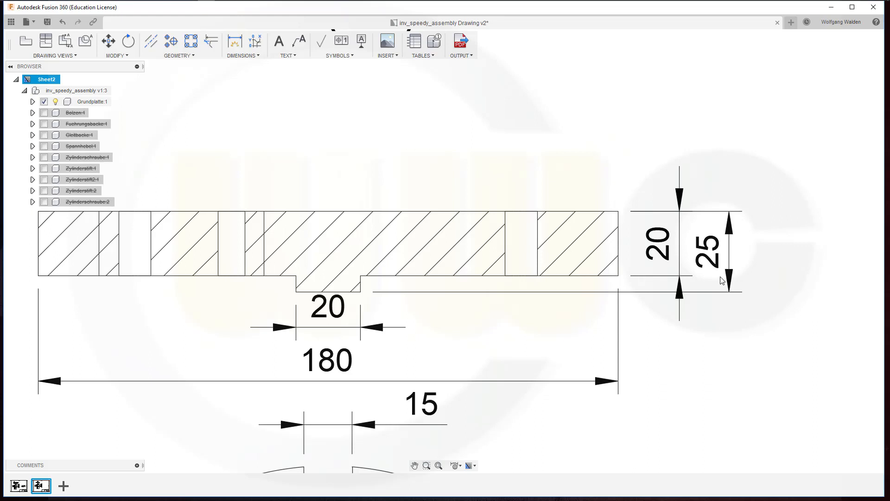
Step: Reposition the section view's thickness and total height dimensions closer to the plate, with their text above the extension lines
{"action": "left_click", "coordinate": [666, 242]}
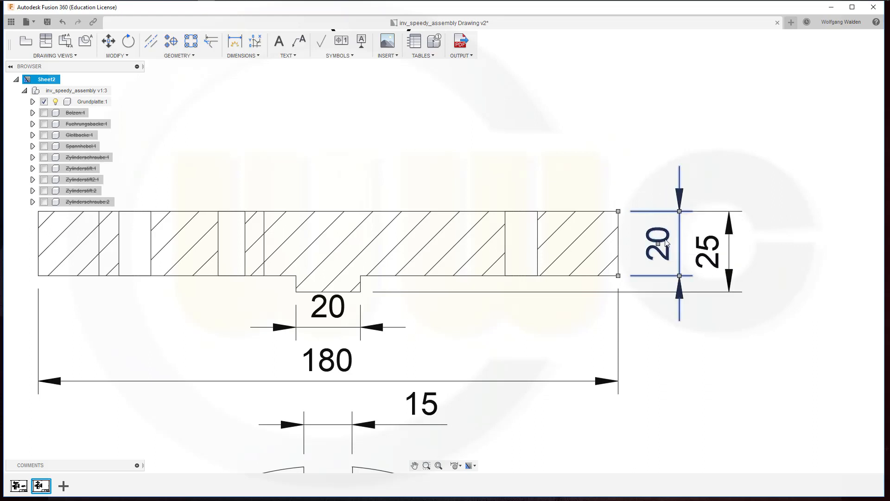
{"action": "left_click", "coordinate": [658, 244]}
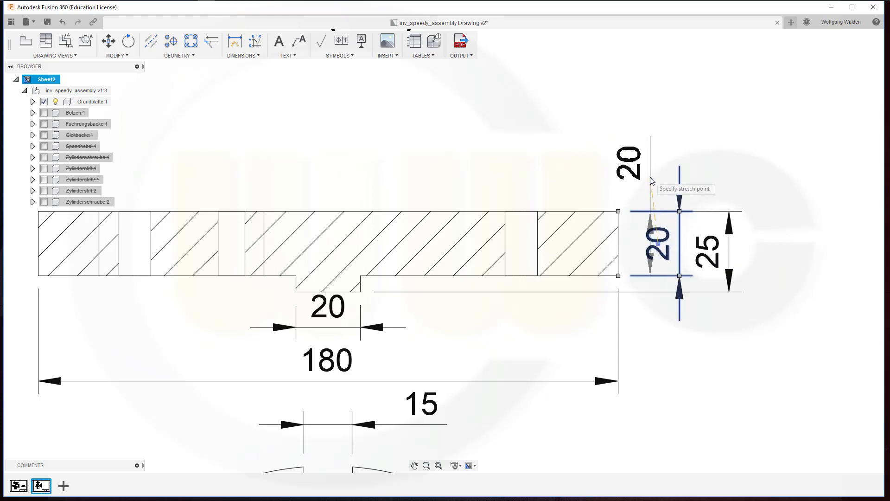
{"action": "left_click", "coordinate": [652, 181]}
{"action": "left_click", "coordinate": [718, 260]}
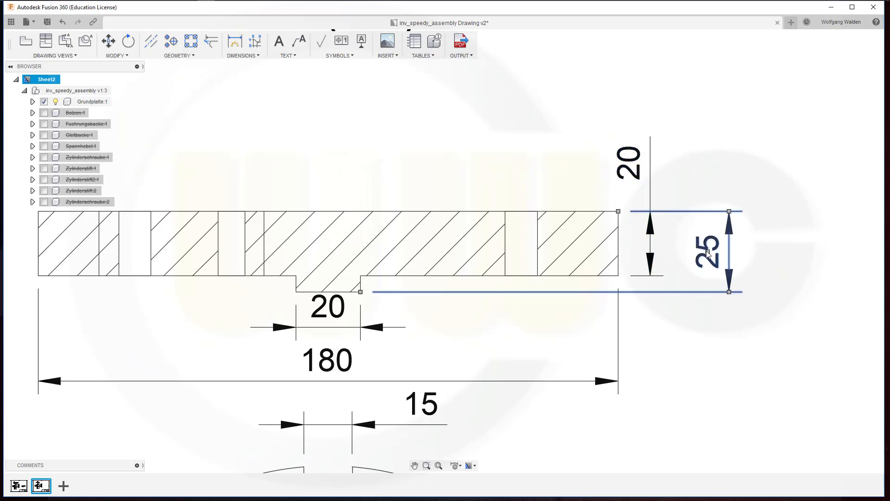
{"action": "left_click", "coordinate": [705, 194]}
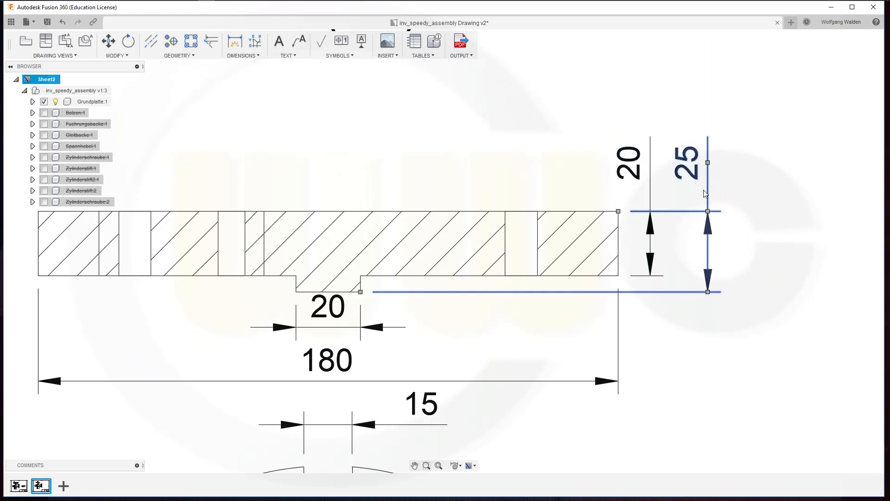
Step: Move the overall width dimension slightly up towards the section view, keeping its text centred
{"action": "mouse_move", "coordinate": [443, 396]}
{"action": "middle_mouse_down"}
{"action": "mouse_move", "coordinate": [514, 248]}
{"action": "mouse_move", "coordinate": [557, 216]}
{"action": "middle_mouse_up"}
{"action": "left_click", "coordinate": [456, 193]}
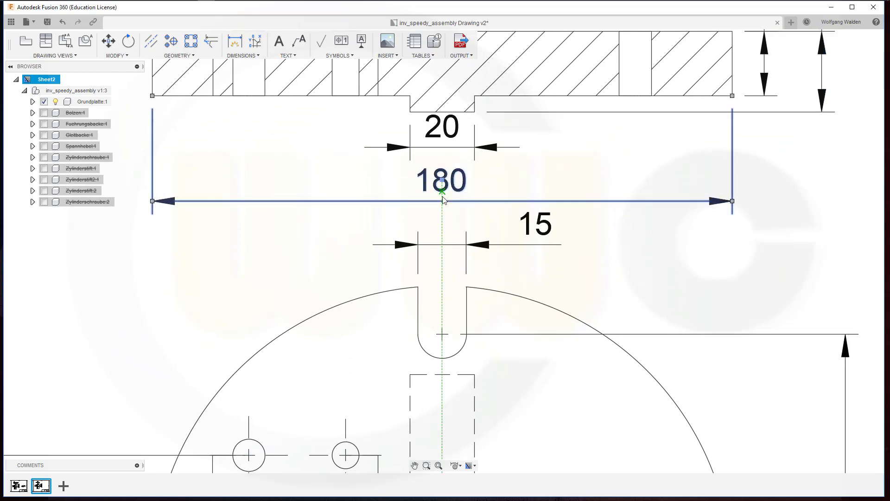
{"action": "left_click", "coordinate": [441, 200]}
{"action": "left_click", "coordinate": [443, 199]}
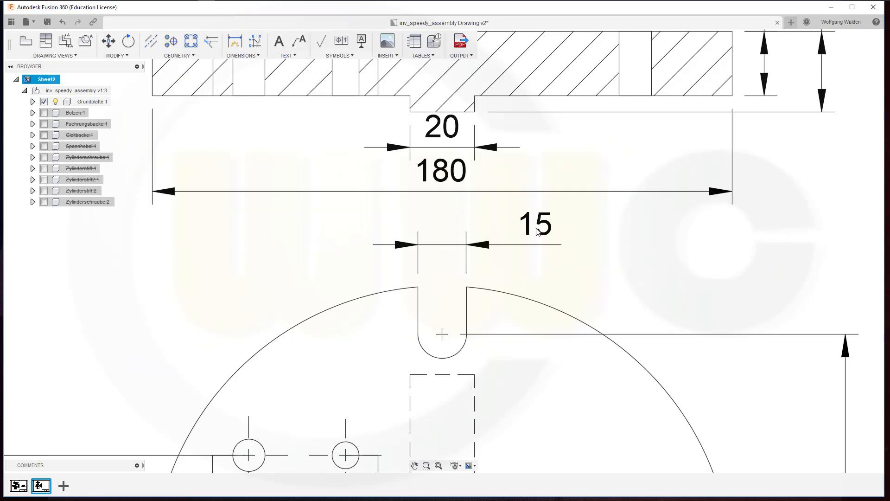
Step: Move the slot width dimension slightly up and centre its text between the extension lines
{"action": "left_click", "coordinate": [550, 228]}
{"action": "left_click", "coordinate": [467, 225]}
{"action": "left_click", "coordinate": [536, 226]}
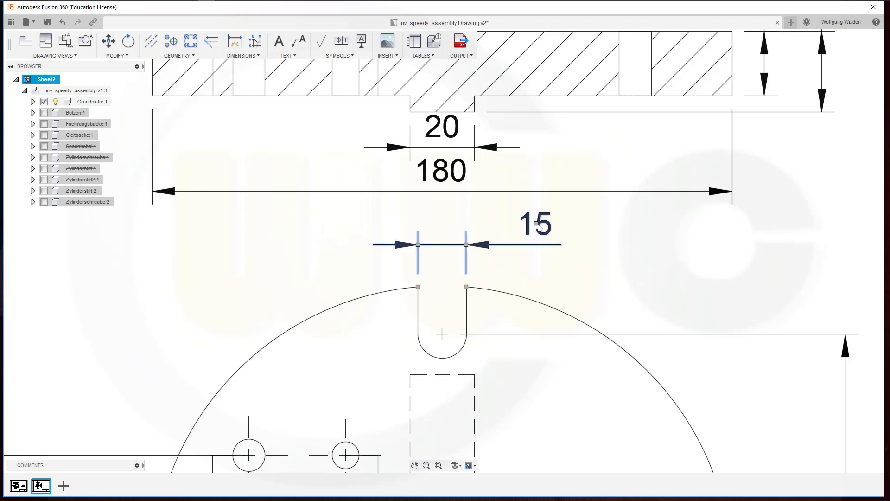
{"action": "left_click", "coordinate": [536, 224]}
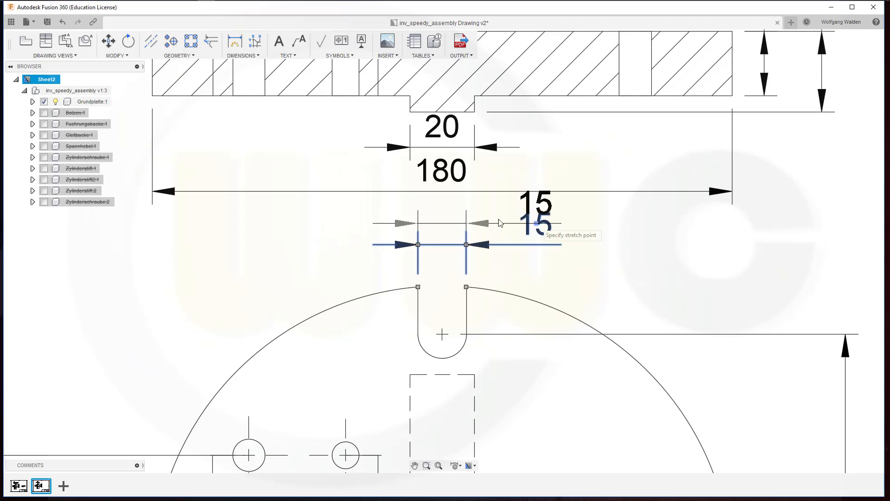
{"action": "left_click", "coordinate": [446, 242]}
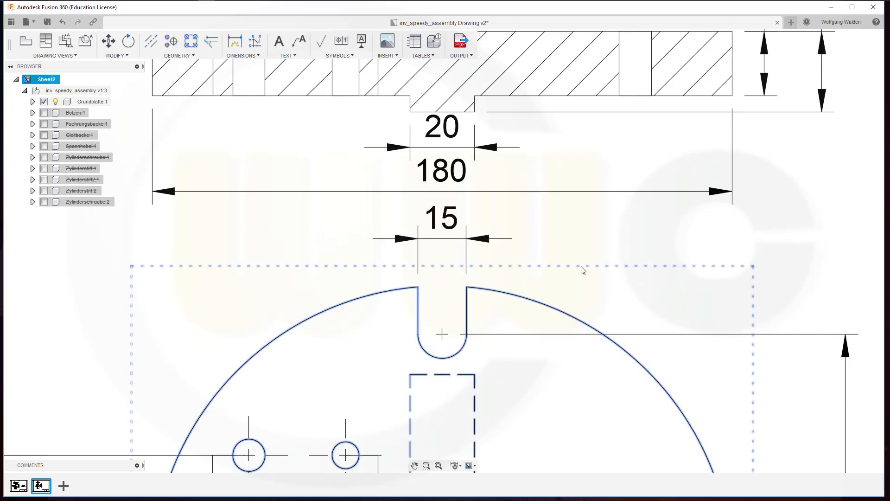
Step: Add a diameter symbol in front of the overall width dimension of the section view
{"action": "scroll", "coordinate": [583, 264], "scroll_direction": "down", "scroll_amount": 3}
{"action": "scroll", "coordinate": [625, 375], "scroll_direction": "down", "scroll_amount": 3}
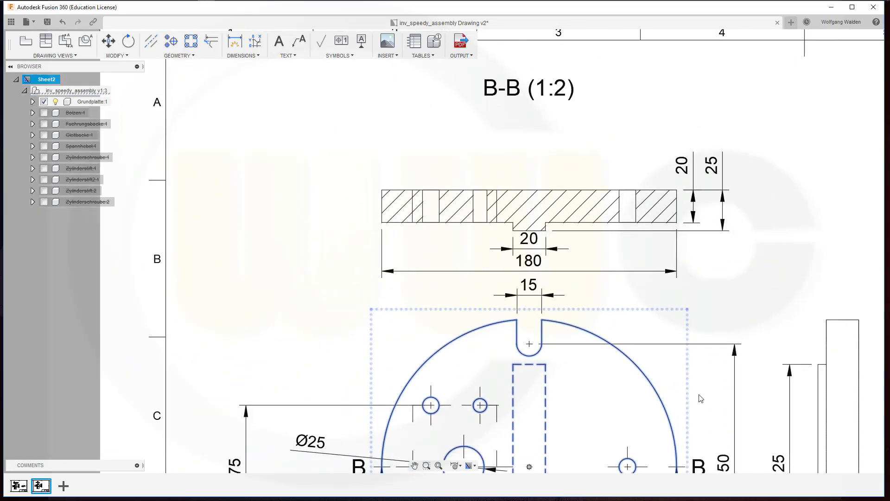
{"action": "middle_click_drag", "start_coordinate": [700, 398], "coordinate": [619, 234]}
{"action": "scroll", "coordinate": [585, 230], "scroll_direction": "down", "scroll_amount": 2}
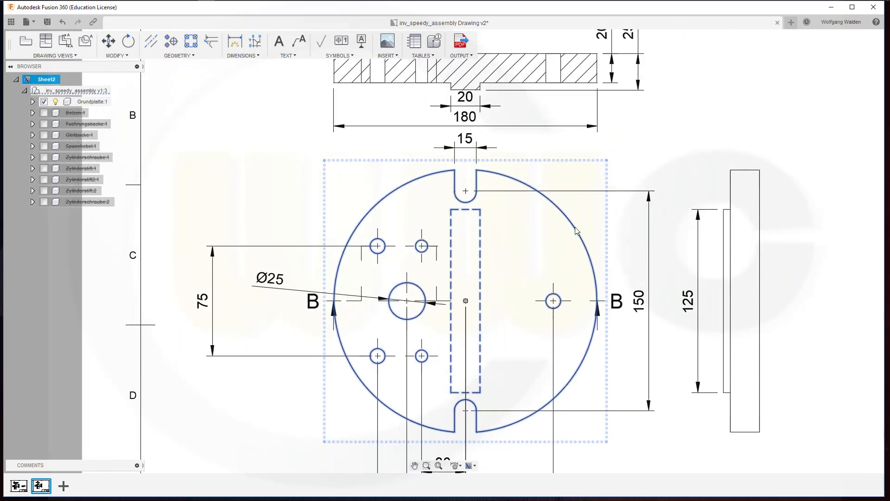
{"action": "middle_click_drag", "start_coordinate": [560, 239], "coordinate": [558, 371]}
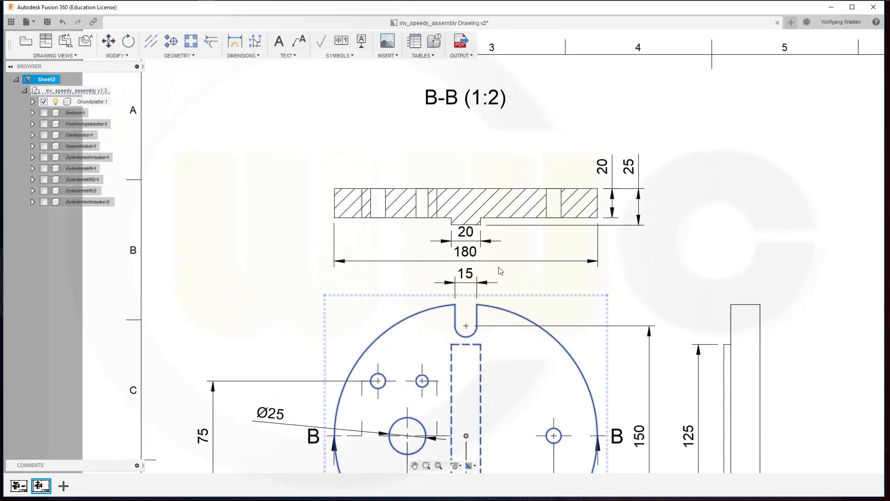
{"action": "double_click", "coordinate": [463, 253]}
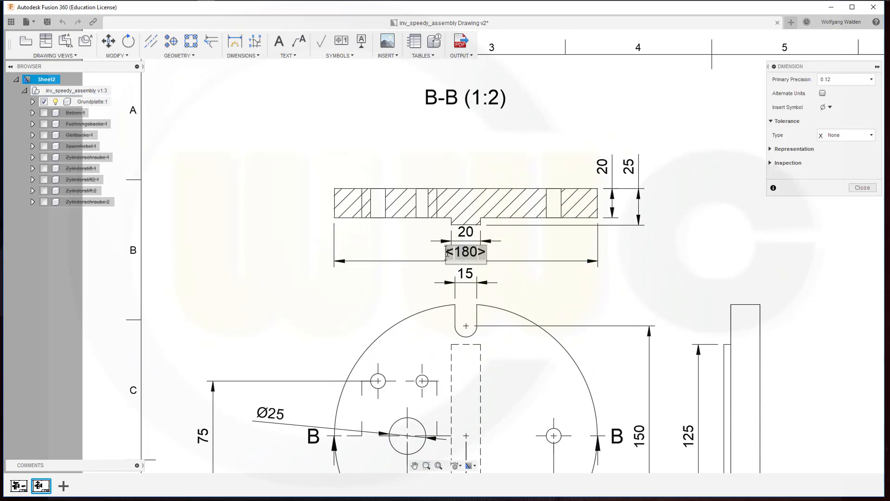
{"action": "left_click", "coordinate": [827, 108]}
{"action": "left_click", "coordinate": [813, 120]}
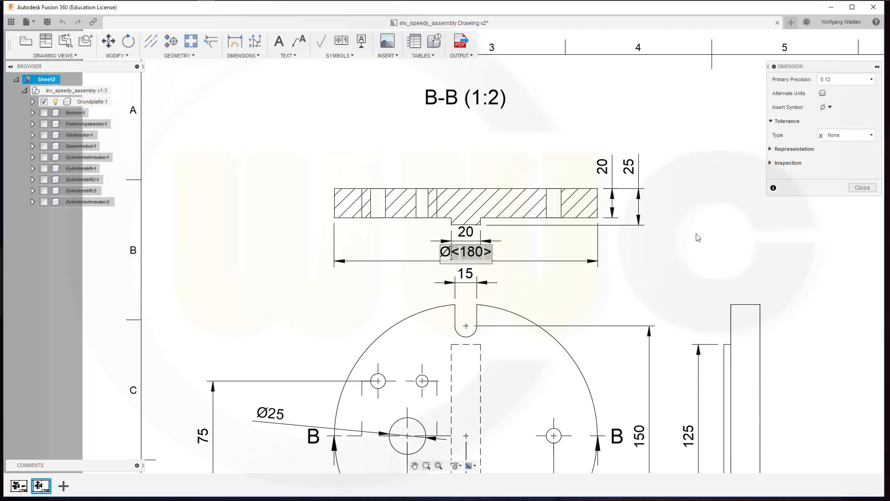
{"action": "left_click", "coordinate": [863, 187]}
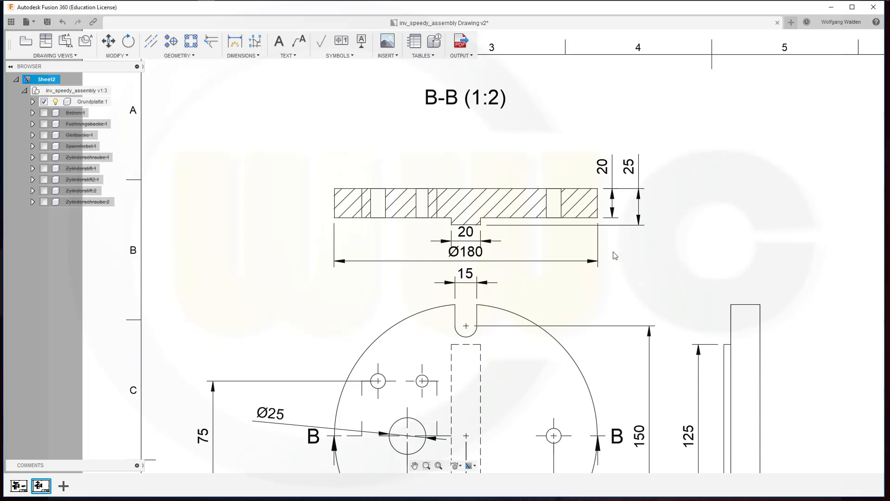
Step: Move section view B-B upwards and lower its overall diameter dimension for more spacing below the plate
{"action": "left_click", "coordinate": [486, 183]}
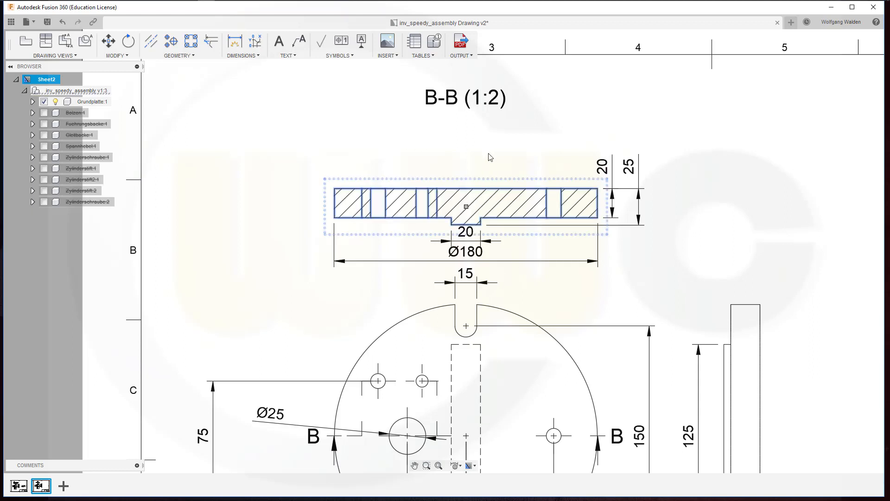
{"action": "left_click_drag", "start_coordinate": [465, 206], "coordinate": [469, 180]}
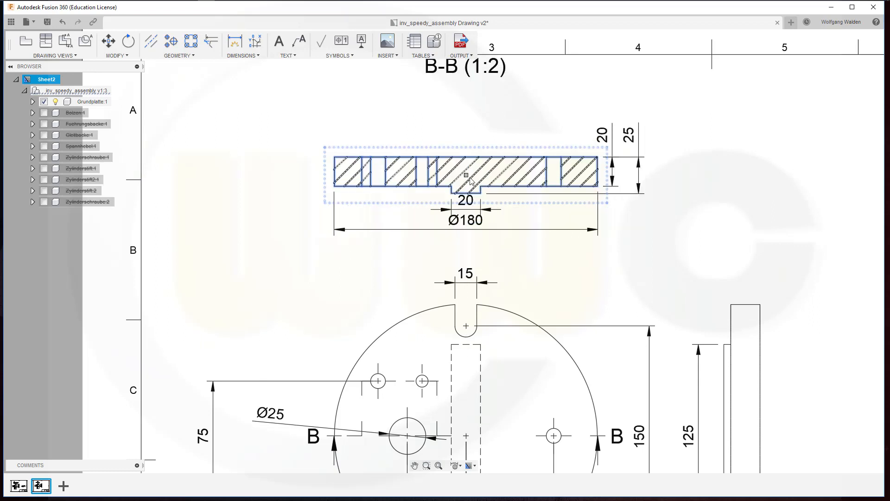
{"action": "left_click", "coordinate": [466, 223]}
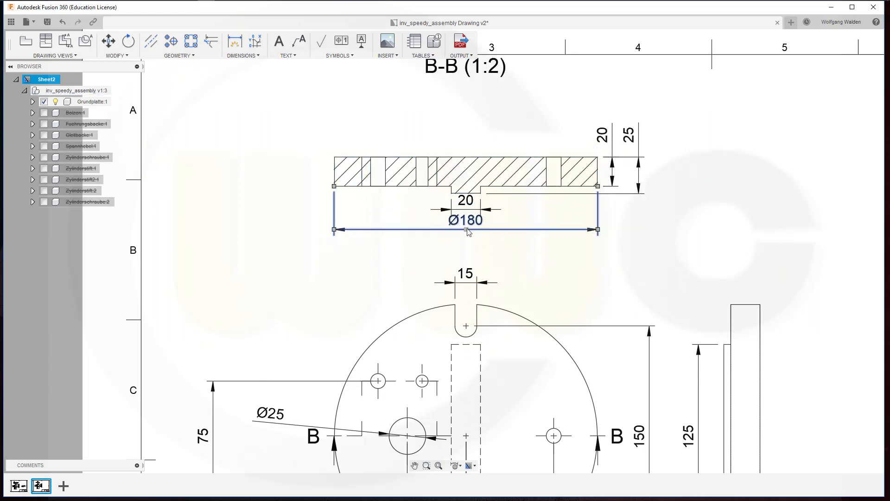
{"action": "left_click_drag", "start_coordinate": [468, 231], "coordinate": [466, 247]}
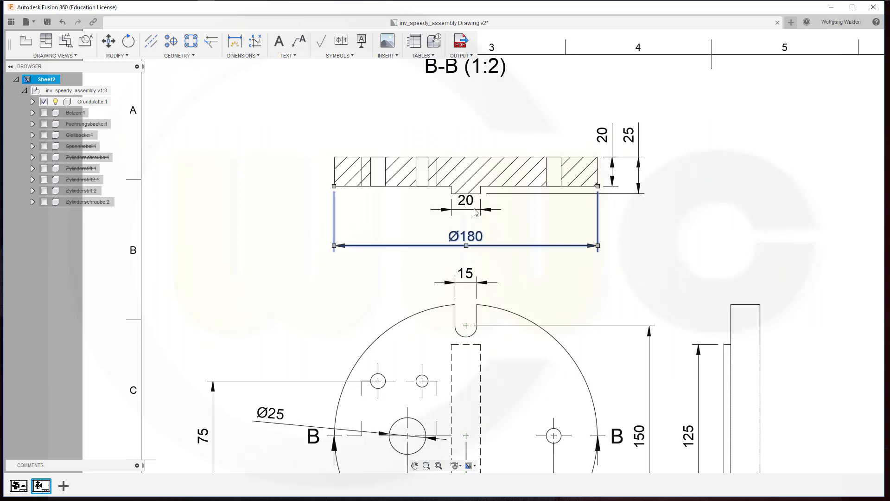
Step: Lower the width dimension of the projection under the sectioned plate and place its text right of the extension lines
{"action": "left_click", "coordinate": [473, 206]}
{"action": "left_click_drag", "start_coordinate": [466, 203], "coordinate": [466, 220]}
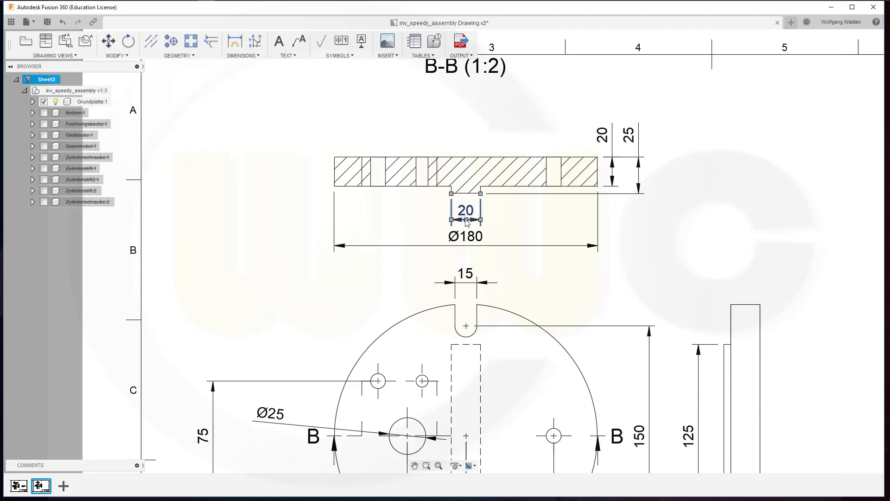
{"action": "left_click_drag", "start_coordinate": [466, 220], "coordinate": [494, 221]}
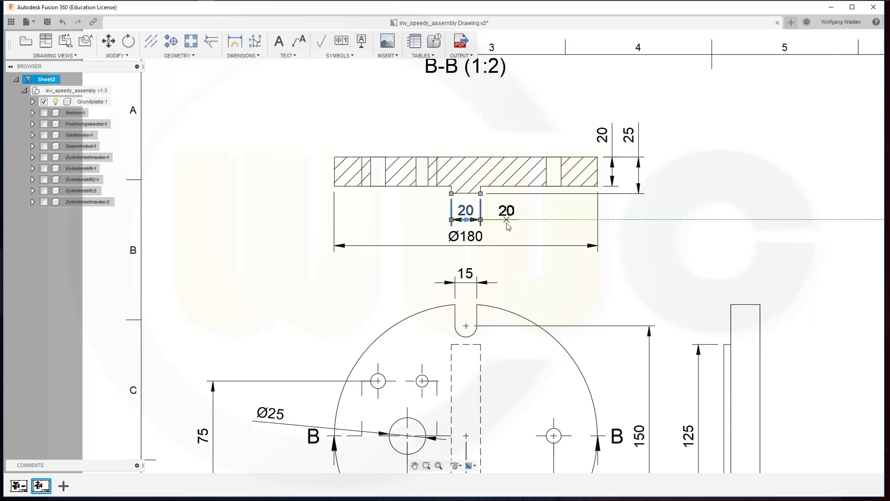
{"action": "left_click", "coordinate": [507, 220]}
Step: Append the tolerance class h11, separated by a space, to the width dimension of the projection under the plate
{"action": "double_click", "coordinate": [506, 211]}
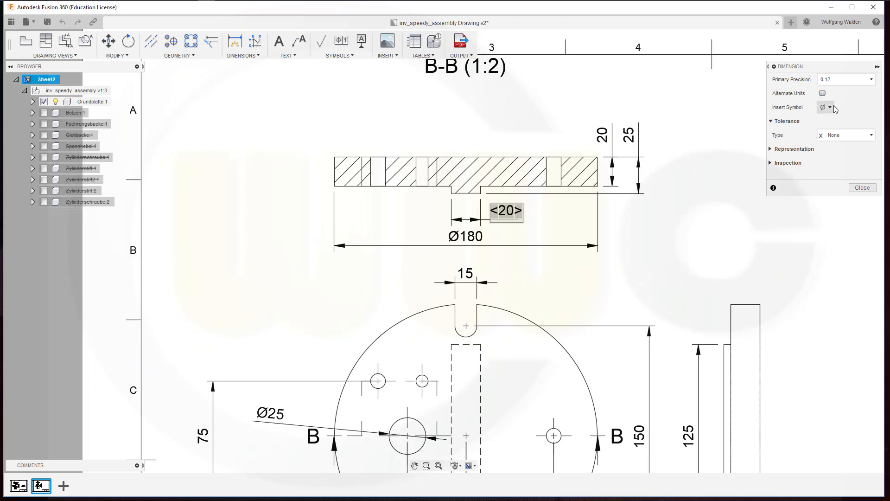
{"action": "left_click", "coordinate": [872, 136]}
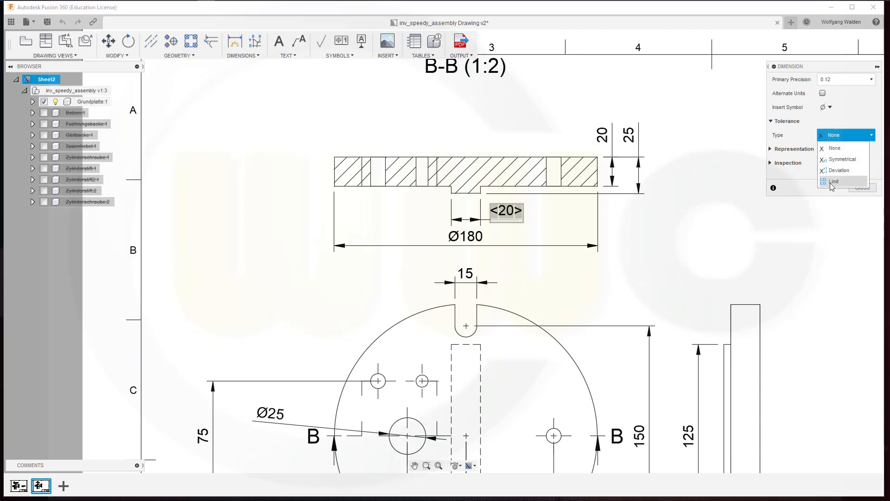
{"action": "left_click", "coordinate": [835, 139]}
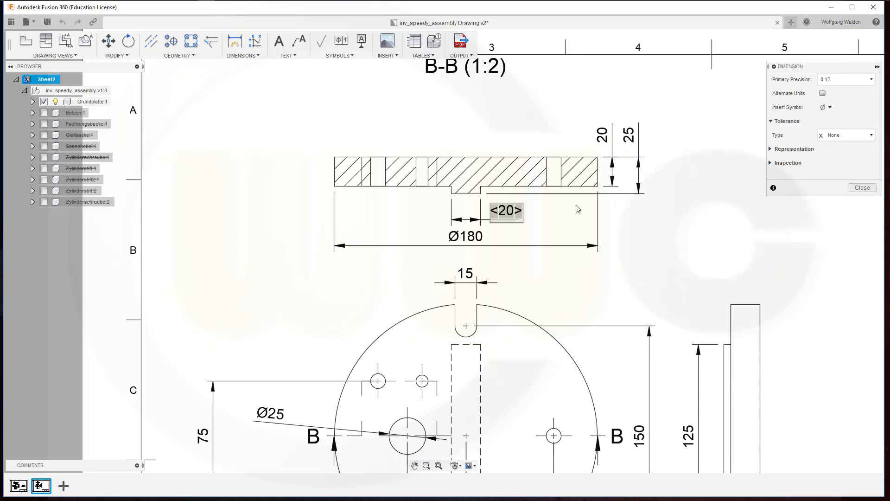
{"action": "type", "text": "h11"}
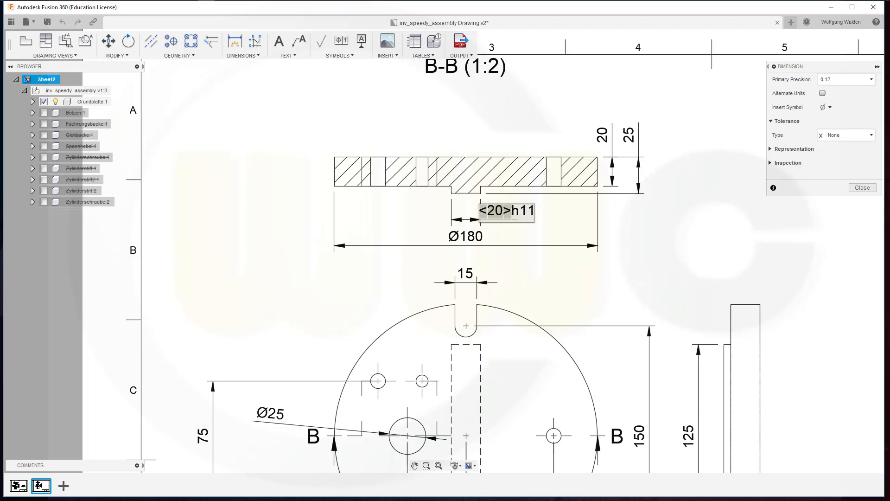
{"action": "left_click", "coordinate": [862, 188]}
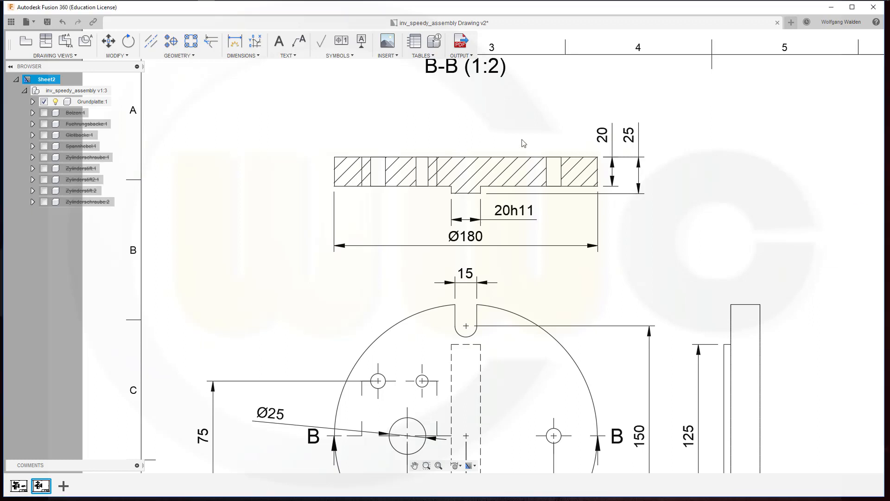
{"action": "double_click", "coordinate": [516, 211]}
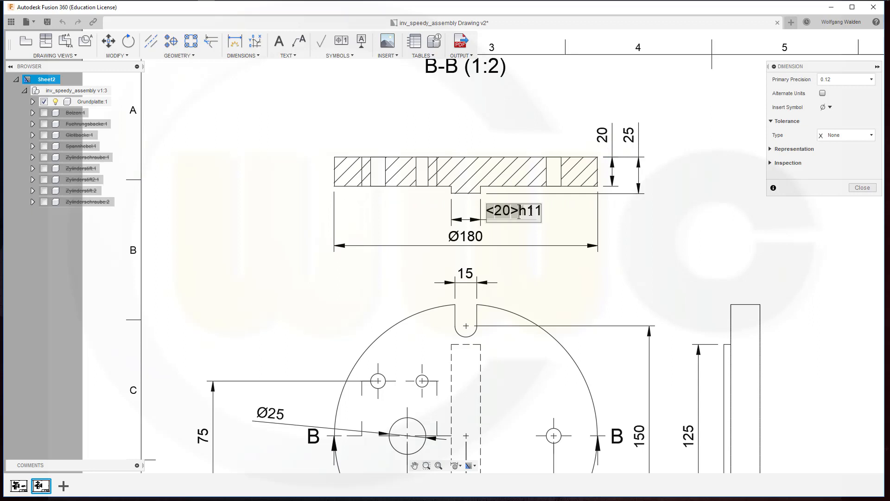
{"action": "left_click", "coordinate": [863, 187]}
Step: Dimension the widths of the leftmost and middle holes in section view B-B, placing both dimensions above the plate
{"action": "middle_click_drag", "start_coordinate": [465, 131], "coordinate": [524, 219]}
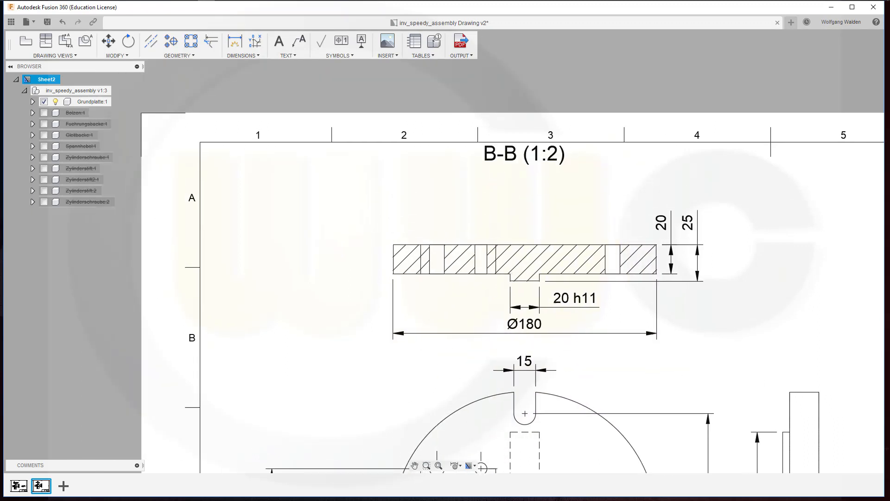
{"action": "left_click", "coordinate": [235, 42]}
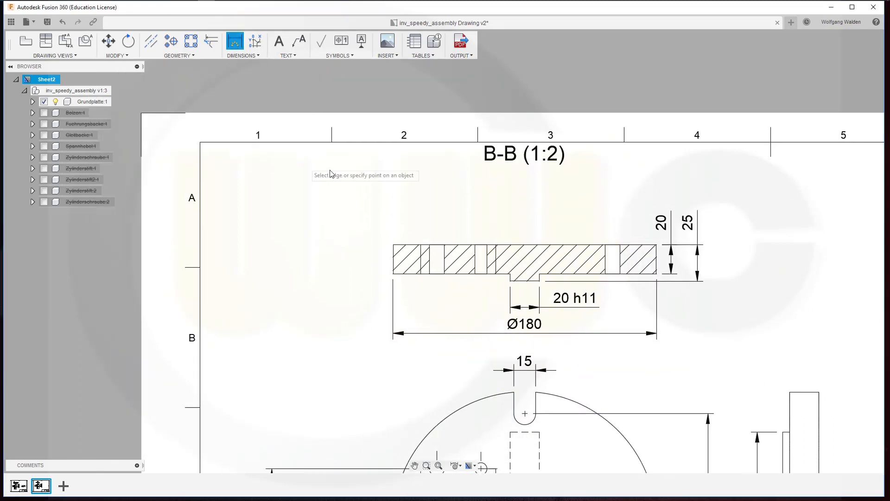
{"action": "left_click", "coordinate": [429, 260]}
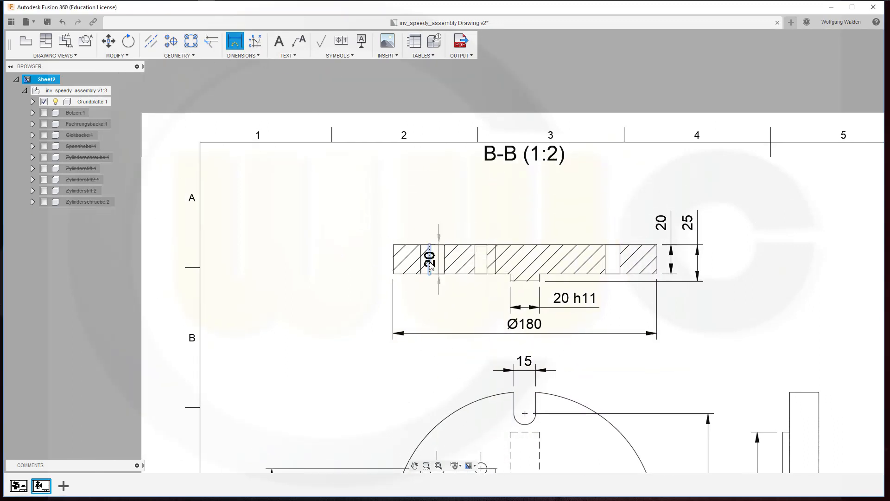
{"action": "left_click", "coordinate": [444, 261]}
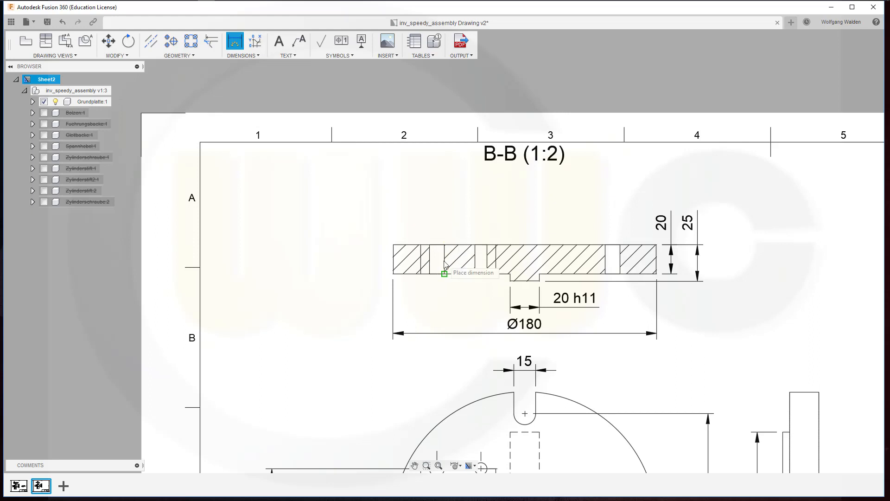
{"action": "left_click", "coordinate": [384, 220]}
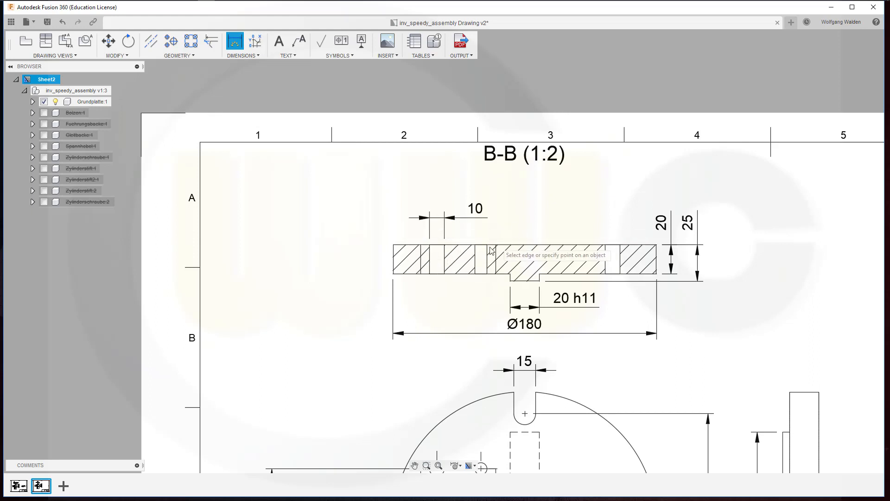
{"action": "left_click", "coordinate": [475, 261]}
{"action": "left_click", "coordinate": [486, 260]}
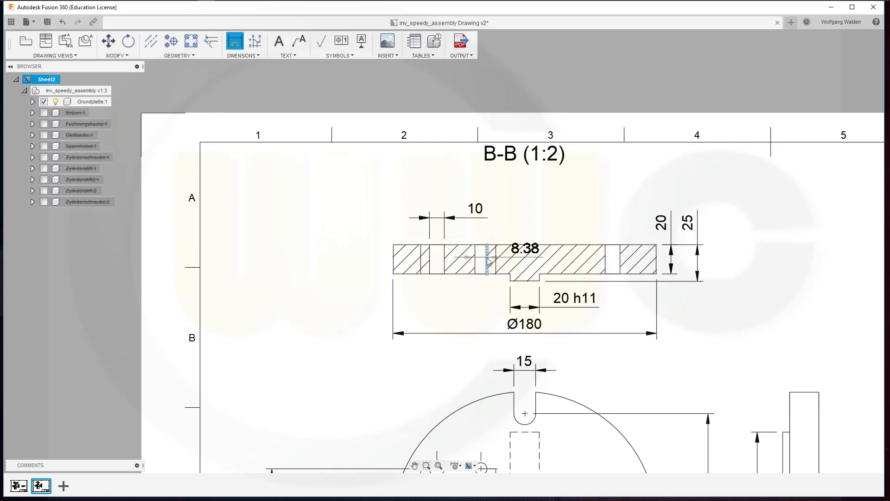
{"action": "left_click", "coordinate": [512, 224]}
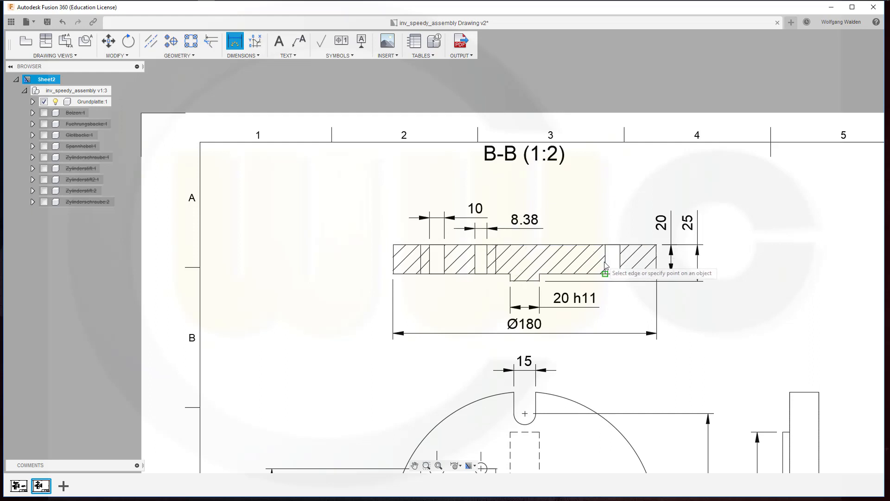
Step: Dimension the width of the rightmost hole in section view B-B above the plate and finish dimensioning
{"action": "left_click", "coordinate": [620, 264]}
{"action": "left_click", "coordinate": [606, 259]}
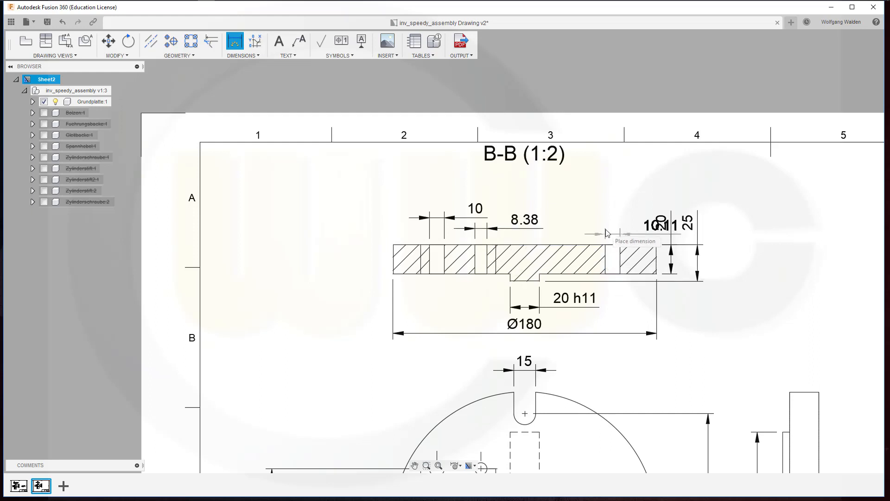
{"action": "left_click", "coordinate": [618, 209]}
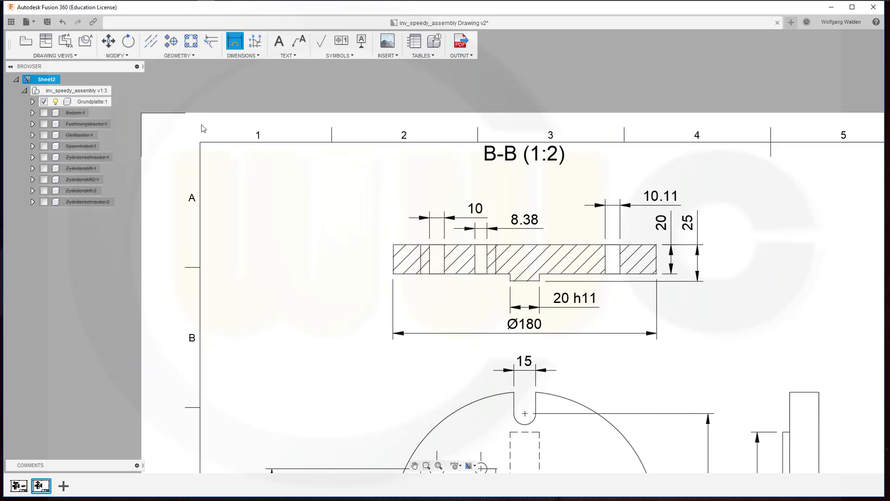
{"action": "right_click", "coordinate": [291, 111]}
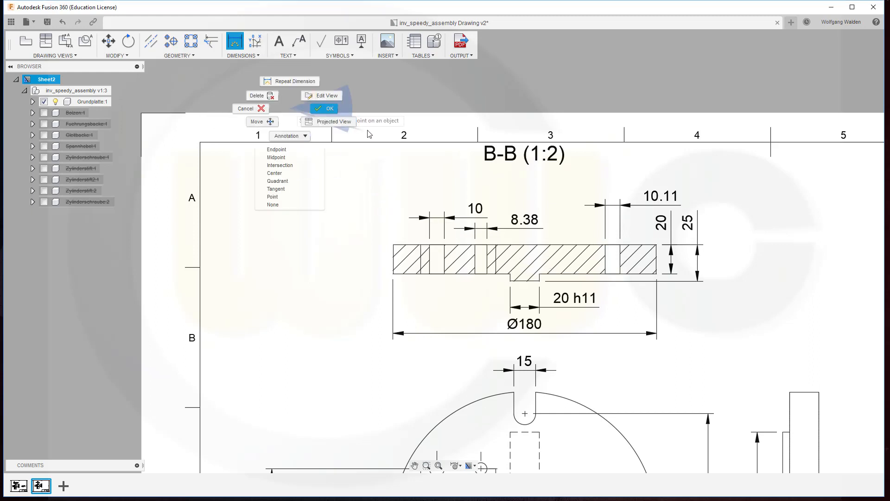
{"action": "left_click", "coordinate": [329, 110]}
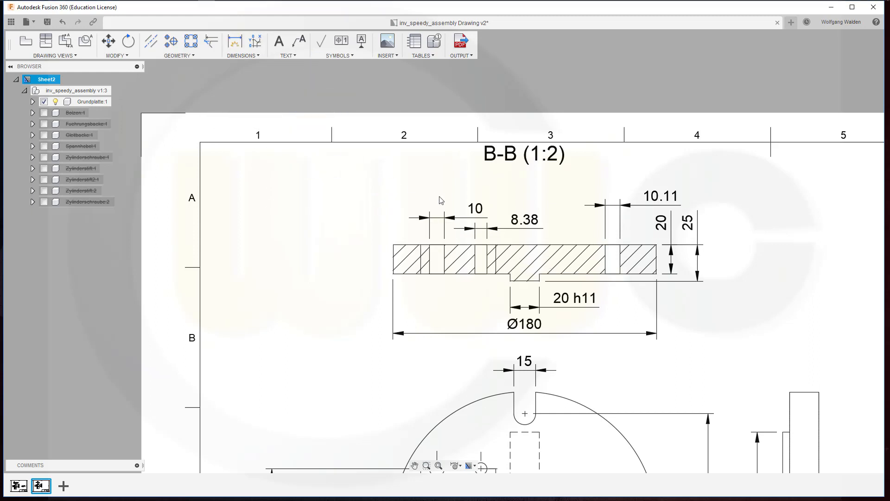
Step: Move the leftmost hole's dimension text left of its extension lines and append the tolerance class H7
{"action": "left_click", "coordinate": [478, 211]}
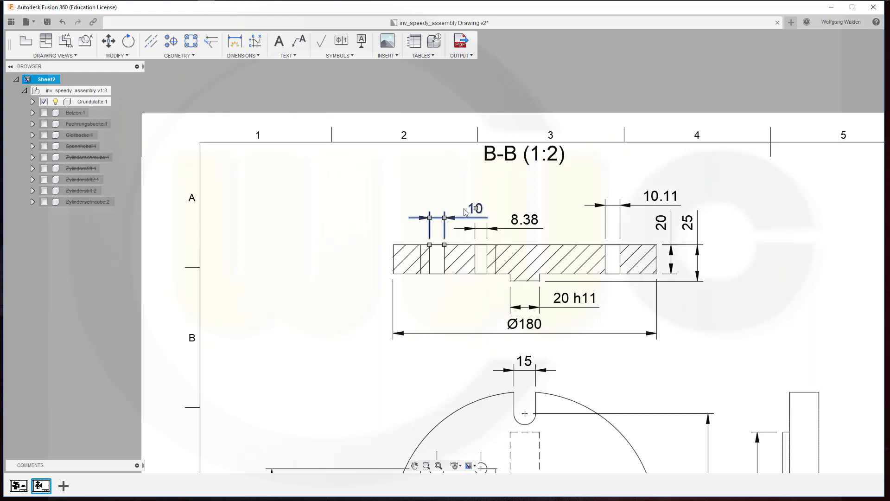
{"action": "left_click_drag", "start_coordinate": [477, 209], "coordinate": [380, 200]}
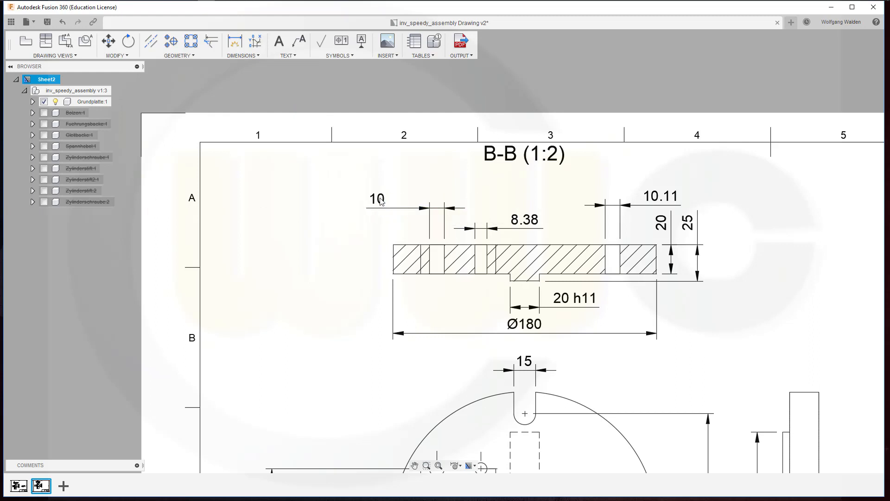
{"action": "double_click", "coordinate": [377, 200]}
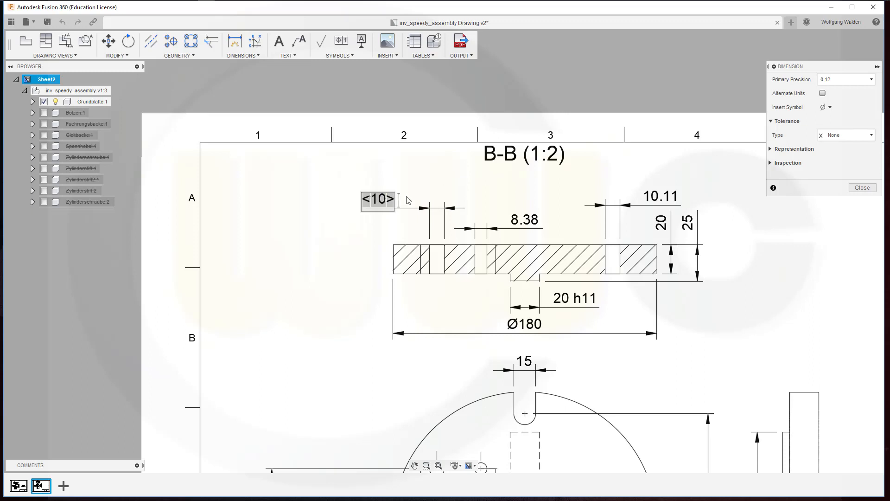
{"action": "type", "text": "H7"}
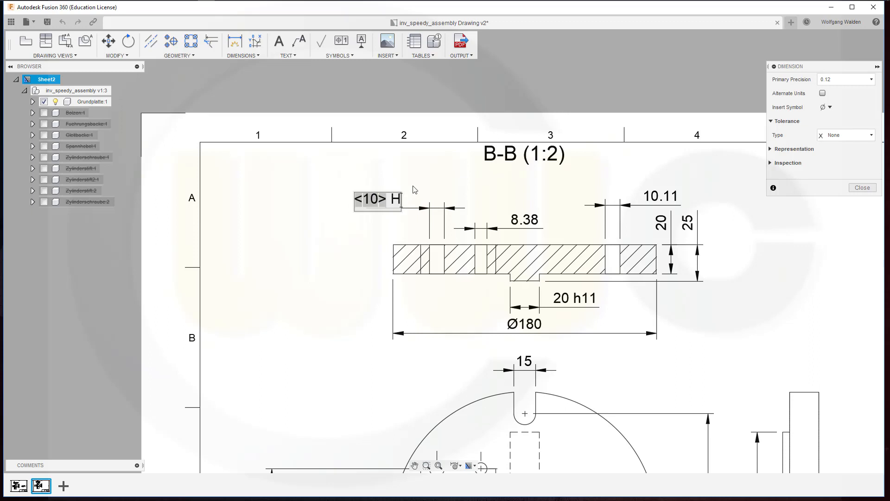
{"action": "left_click", "coordinate": [812, 252]}
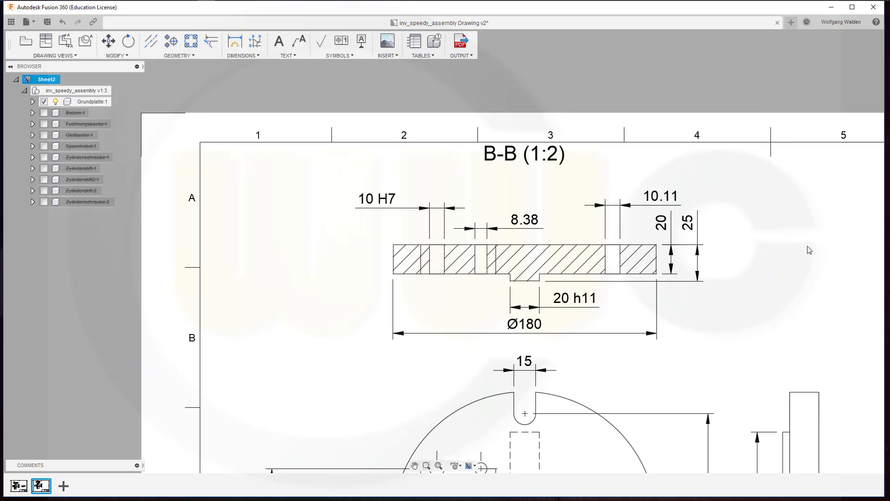
Step: Replace the middle hole's dimension text in section view B-B with the thread designation M10
{"action": "left_click", "coordinate": [531, 222]}
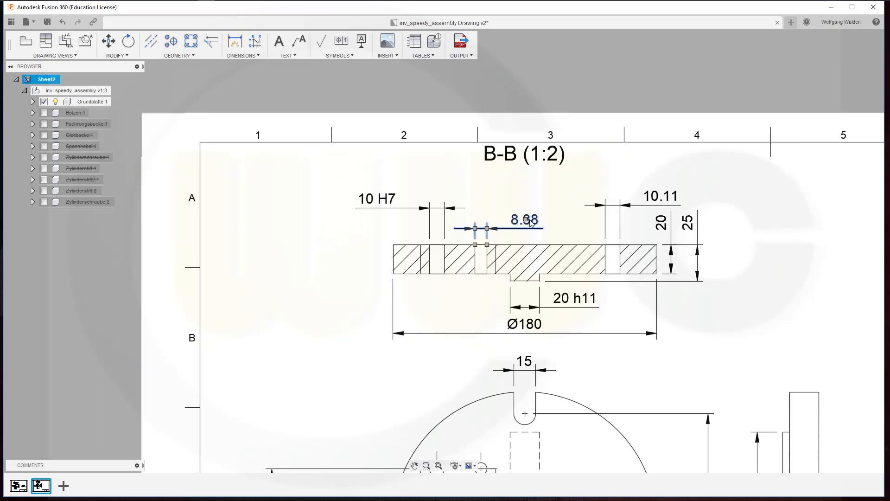
{"action": "double_click", "coordinate": [531, 221]}
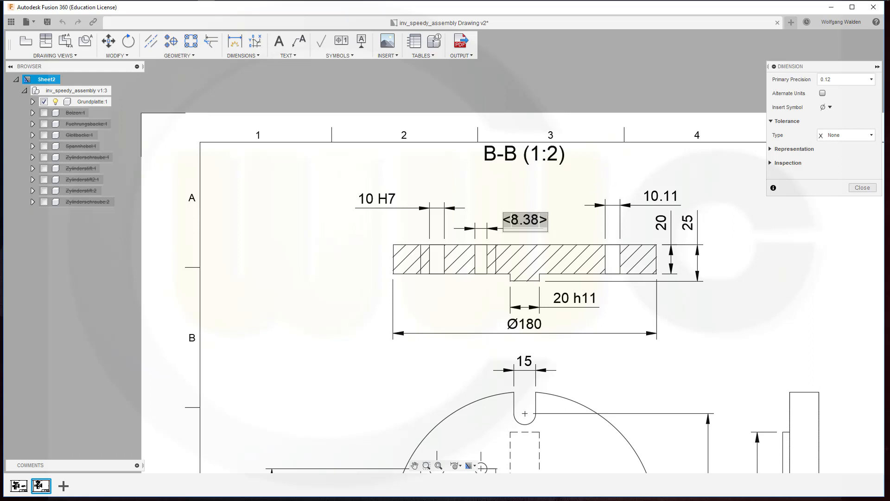
{"action": "key", "text": "BackSpace"}
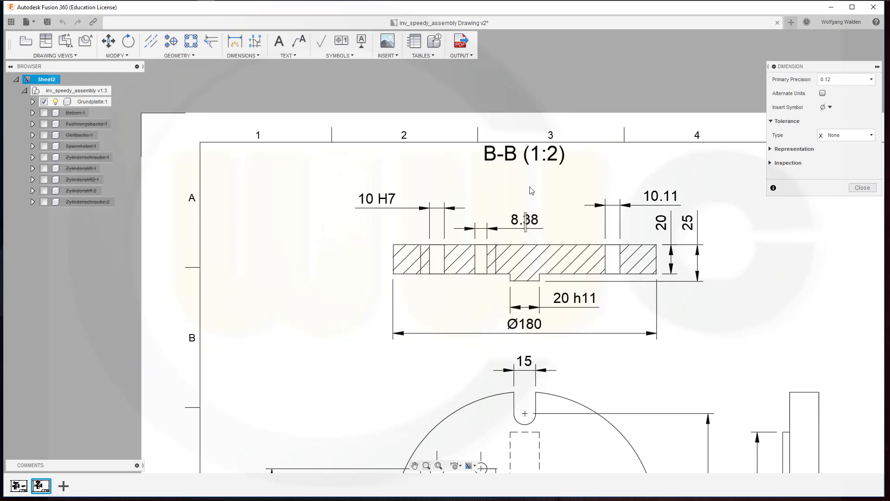
{"action": "type", "text": "M10"}
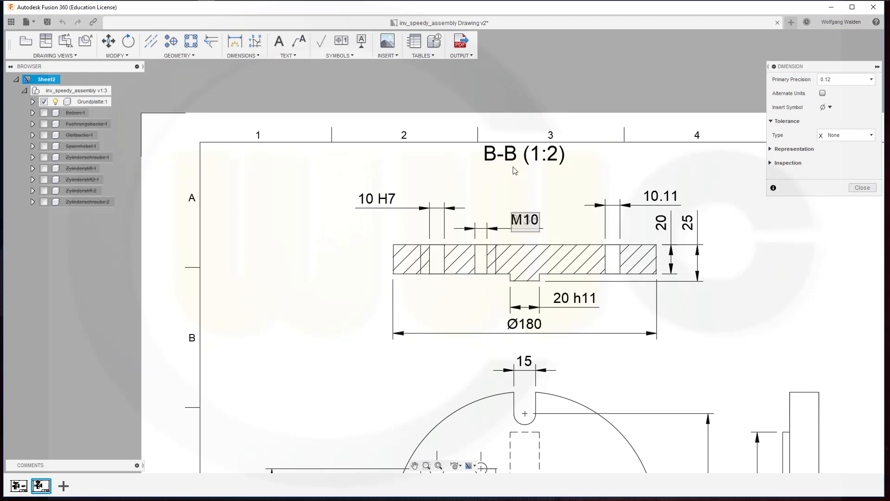
{"action": "left_click", "coordinate": [514, 170]}
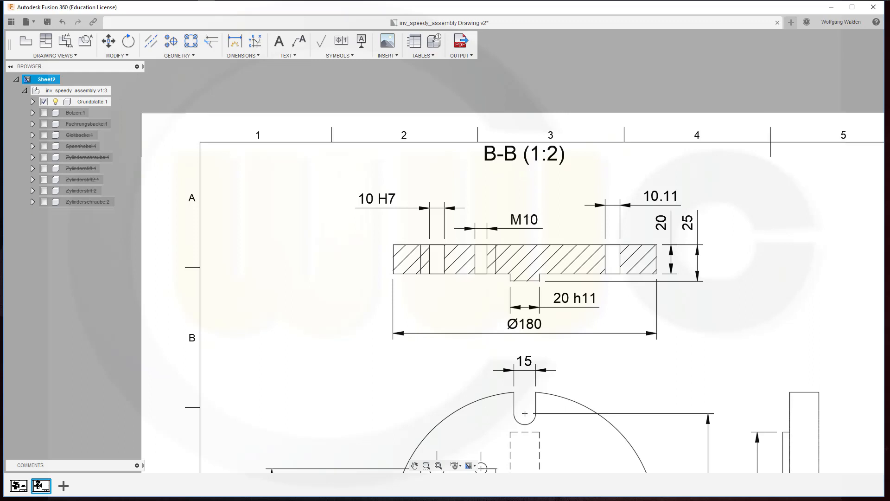
Step: Replace the rightmost hole's dimension text in section view B-B with the thread designation M12
{"action": "double_click", "coordinate": [654, 195]}
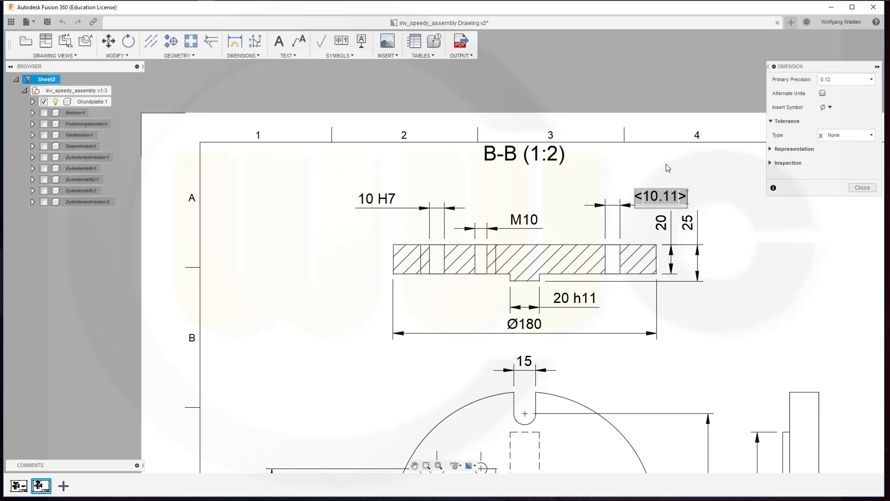
{"action": "type", "text": "M12"}
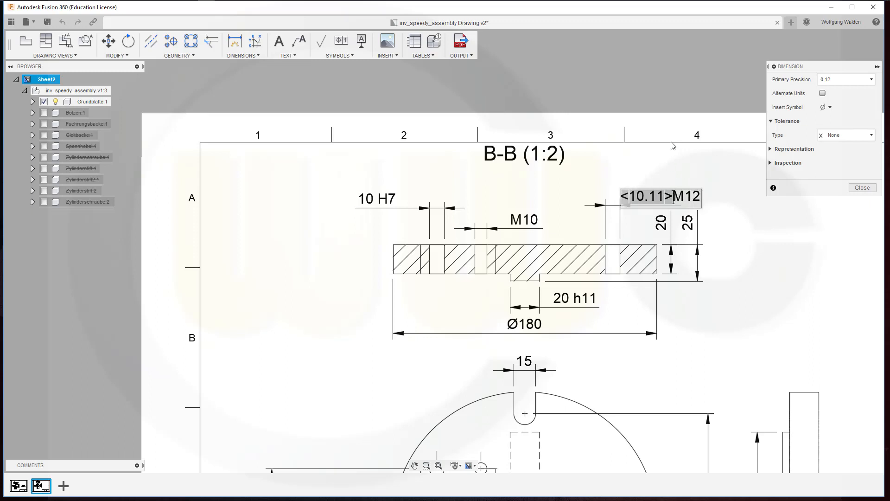
{"action": "key", "text": "BackSpace"}
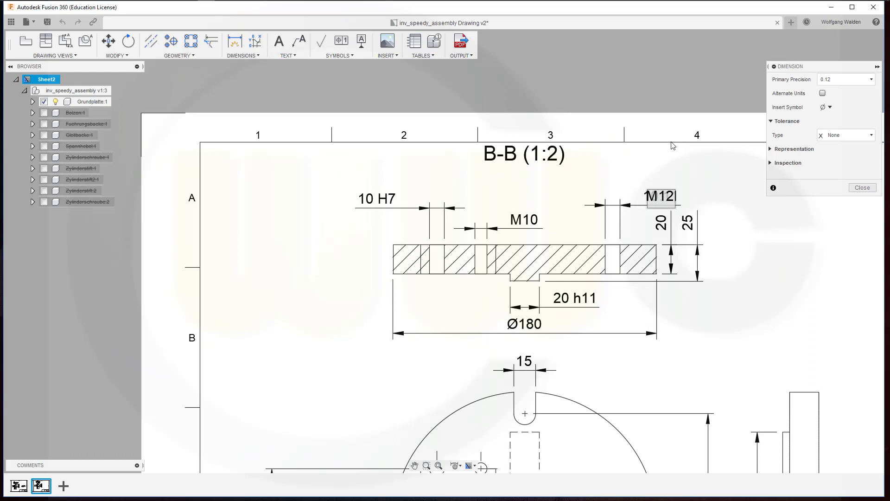
{"action": "left_click", "coordinate": [672, 145]}
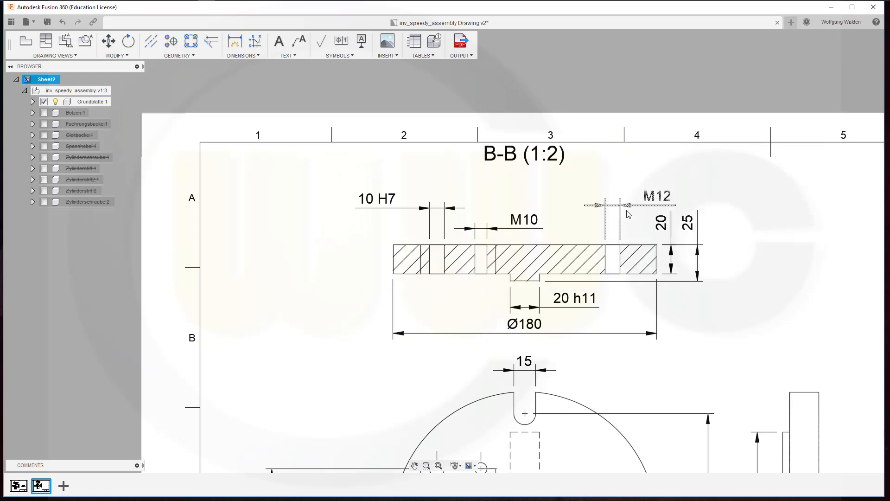
Step: Move the M12 dimension text left of its extension lines and raise the M10 dimension level with it in section view B-B
{"action": "left_click", "coordinate": [652, 202]}
{"action": "left_click_drag", "start_coordinate": [657, 196], "coordinate": [572, 197]}
{"action": "left_click", "coordinate": [572, 197]}
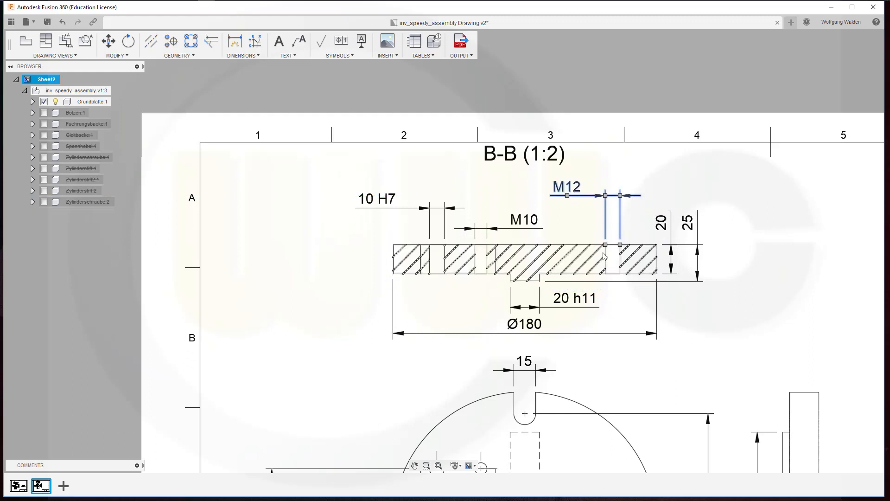
{"action": "key", "text": "Escape"}
{"action": "left_click", "coordinate": [520, 227]}
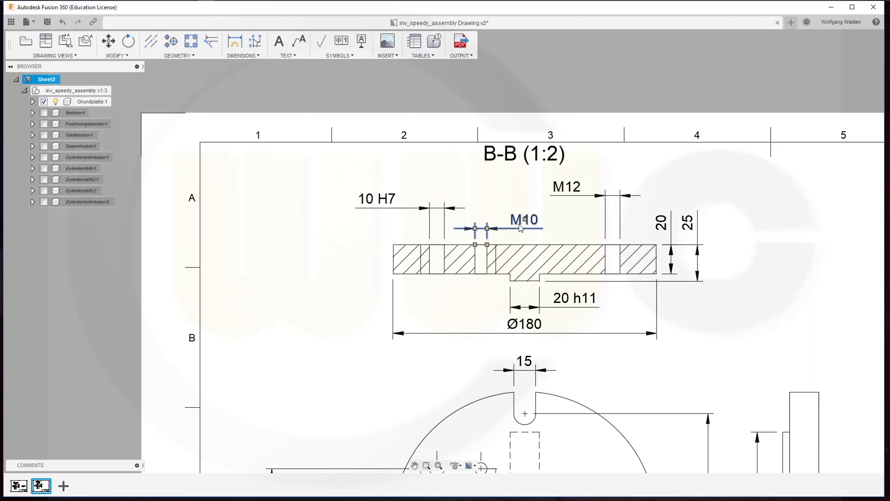
{"action": "left_click_drag", "start_coordinate": [526, 222], "coordinate": [526, 196]}
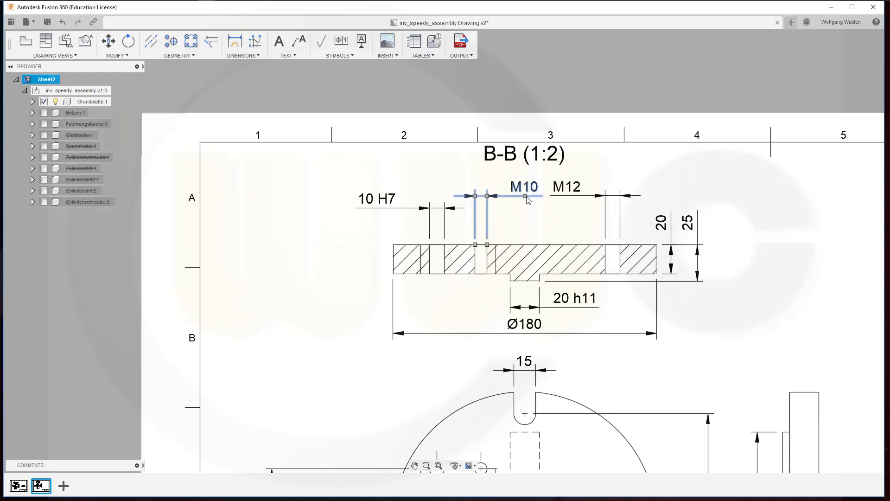
{"action": "key", "text": "Escape"}
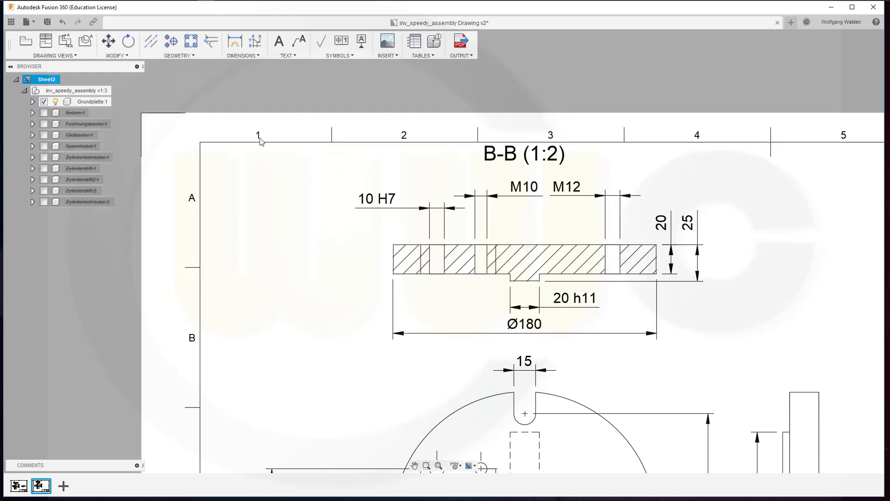
Step: Add centerlines to the 10 H7, M10 and M12 holes in section view B-B by picking each hole's two edges
{"action": "left_click", "coordinate": [151, 41]}
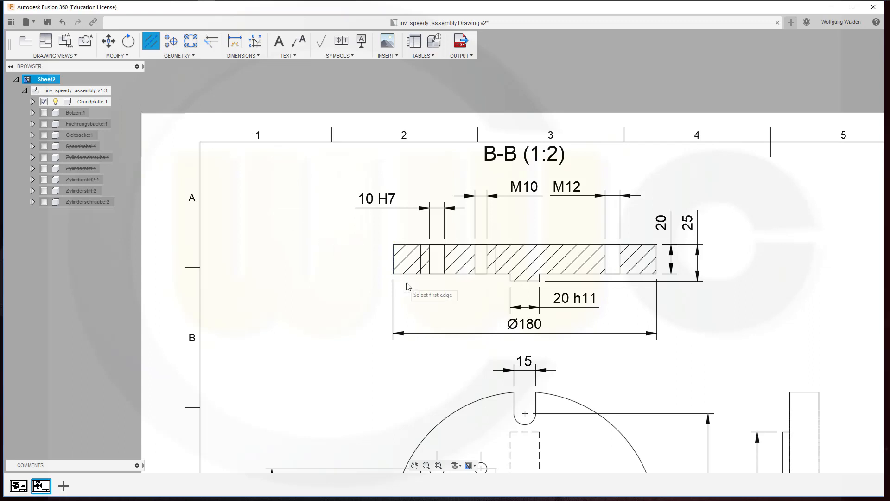
{"action": "left_click", "coordinate": [430, 259]}
{"action": "left_click", "coordinate": [444, 264]}
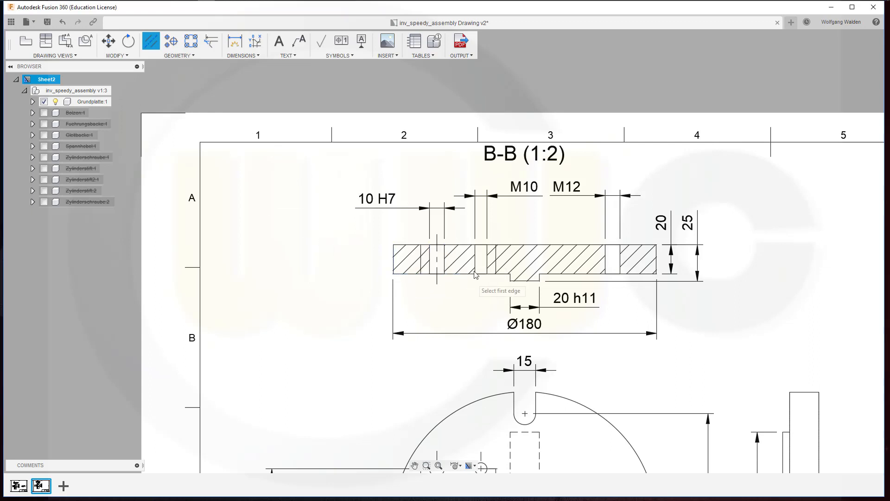
{"action": "left_click", "coordinate": [475, 260]}
{"action": "left_click", "coordinate": [486, 259]}
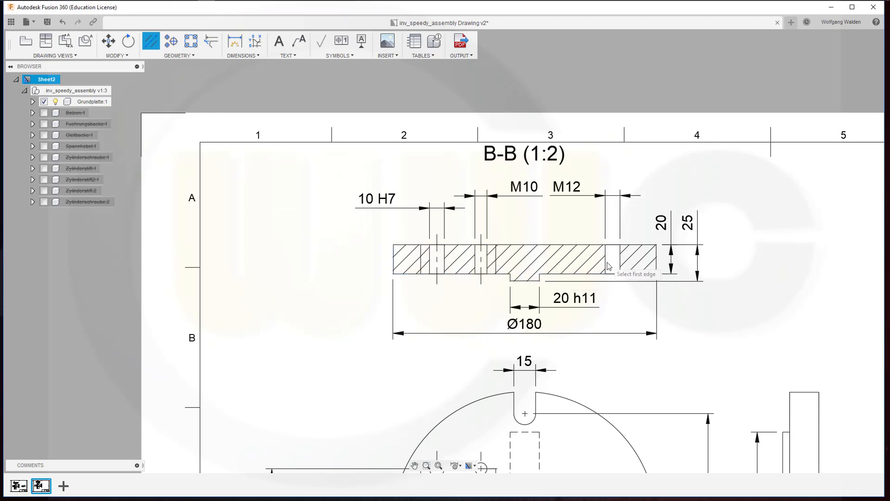
{"action": "left_click", "coordinate": [606, 263]}
{"action": "left_click", "coordinate": [621, 267]}
{"action": "scroll", "coordinate": [642, 323], "scroll_direction": "up", "scroll_amount": 1}
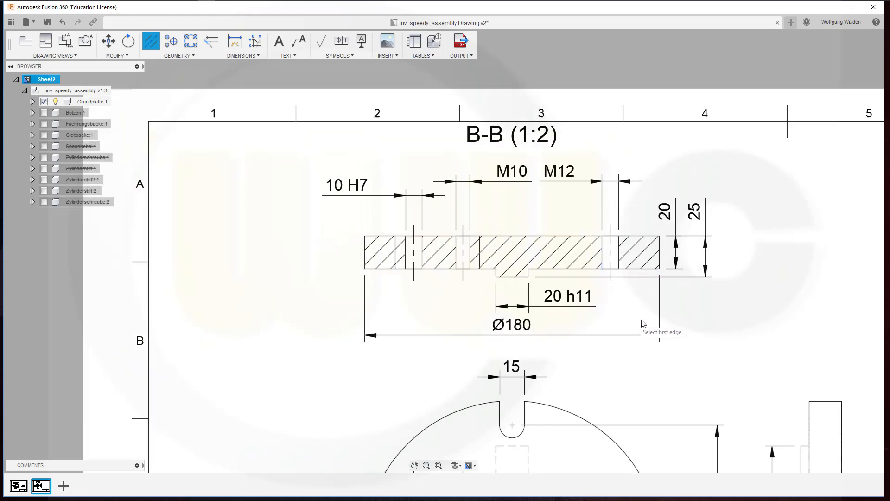
Step: Add a horizontal centerline to the side view midway between its upper and lower edges, then finish the centerline command
{"action": "scroll", "coordinate": [657, 325], "scroll_direction": "down", "scroll_amount": 3}
{"action": "middle_click_drag", "start_coordinate": [841, 465], "coordinate": [733, 248]}
{"action": "left_click", "coordinate": [674, 172]}
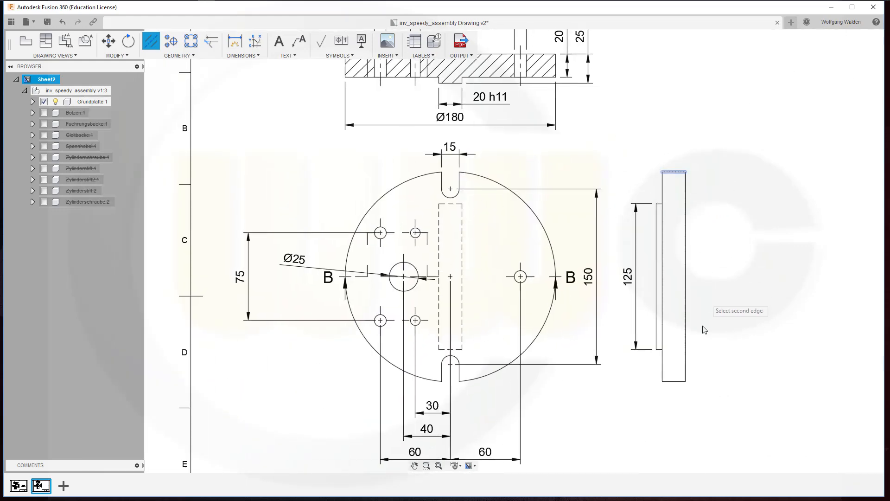
{"action": "left_click", "coordinate": [675, 381]}
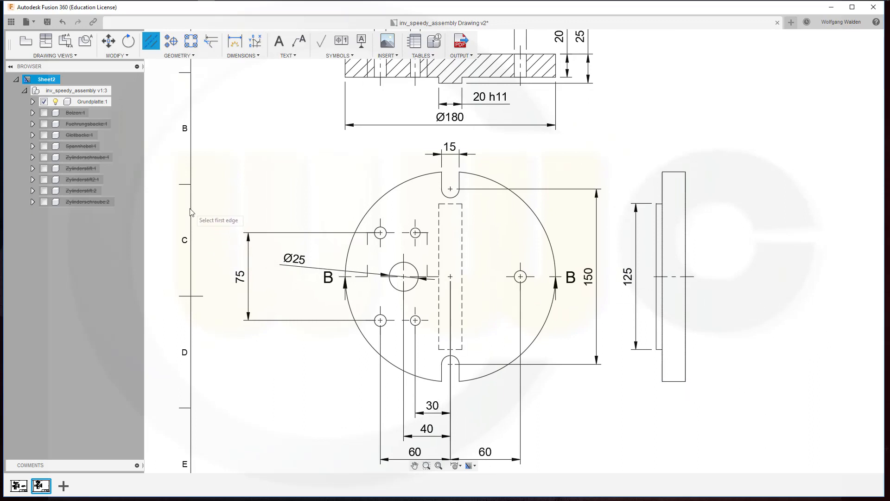
{"action": "right_click", "coordinate": [256, 154]}
{"action": "left_click", "coordinate": [297, 162]}
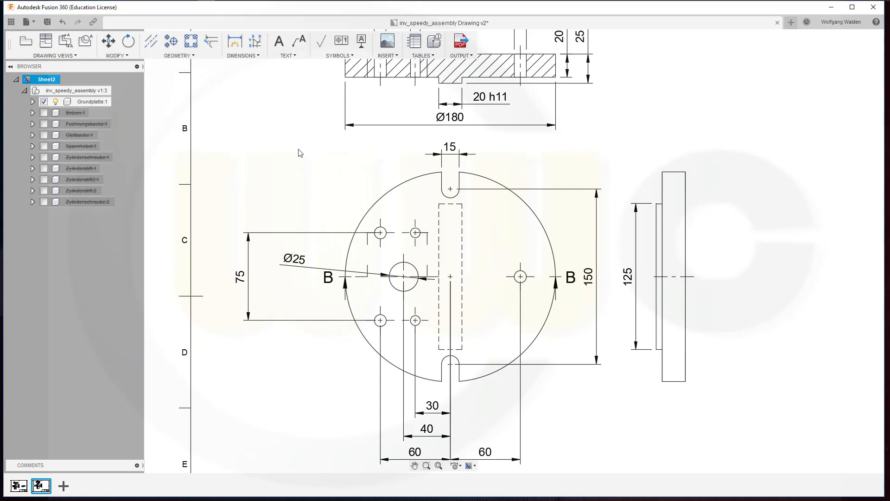
Step: Move the top view of the base plate lower on the sheet, farther from section view B-B
{"action": "middle_click_drag", "start_coordinate": [299, 153], "coordinate": [378, 344]}
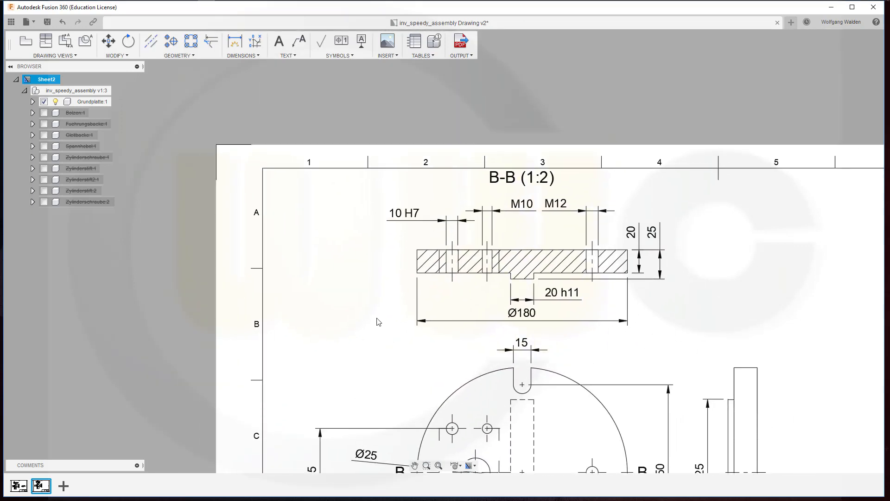
{"action": "scroll", "coordinate": [602, 414], "scroll_direction": "down", "scroll_amount": 3}
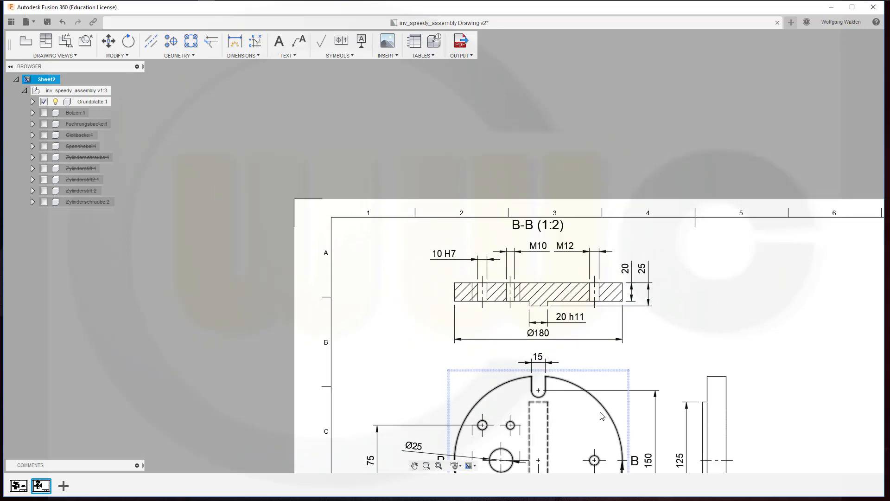
{"action": "mouse_move", "coordinate": [600, 412]}
{"action": "middle_mouse_down"}
{"action": "mouse_move", "coordinate": [586, 175]}
{"action": "mouse_move", "coordinate": [573, 163]}
{"action": "middle_mouse_up"}
{"action": "scroll", "coordinate": [577, 278], "scroll_direction": "down", "scroll_amount": 1}
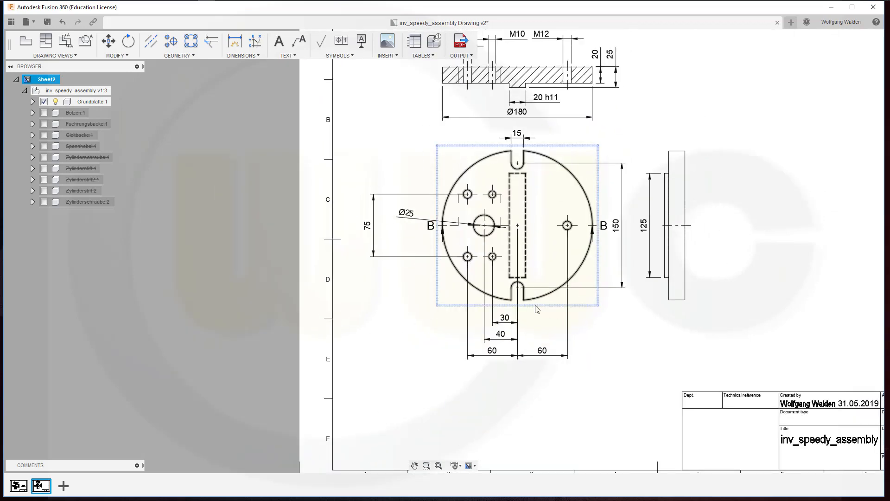
{"action": "left_click", "coordinate": [537, 308]}
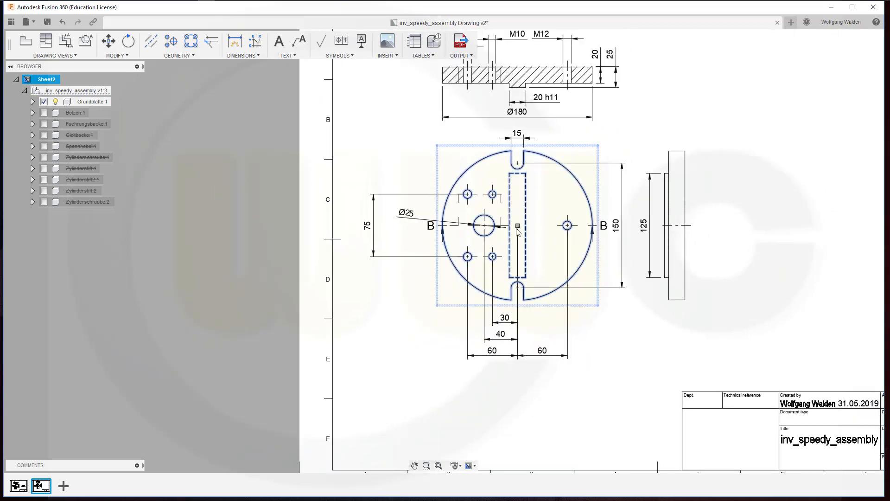
{"action": "left_click_drag", "start_coordinate": [518, 229], "coordinate": [524, 258]}
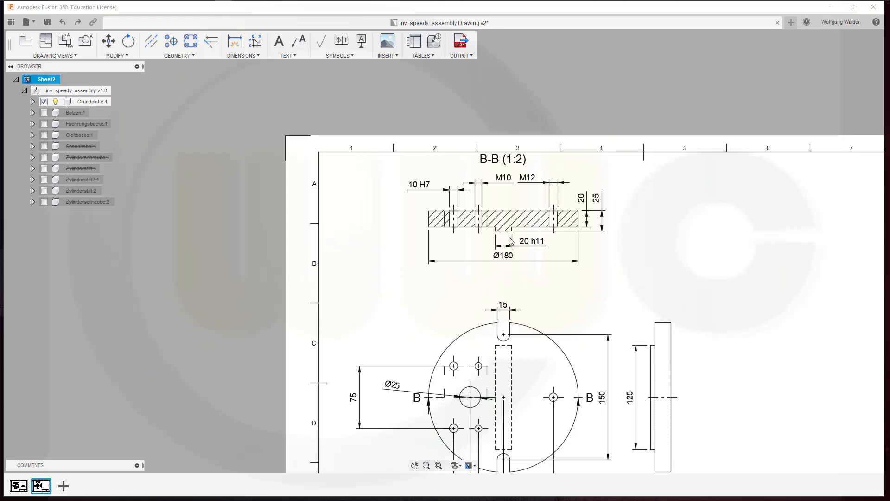
Step: Move section view B-B down on the sheet until it sits just above the top view
{"action": "left_click", "coordinate": [510, 232]}
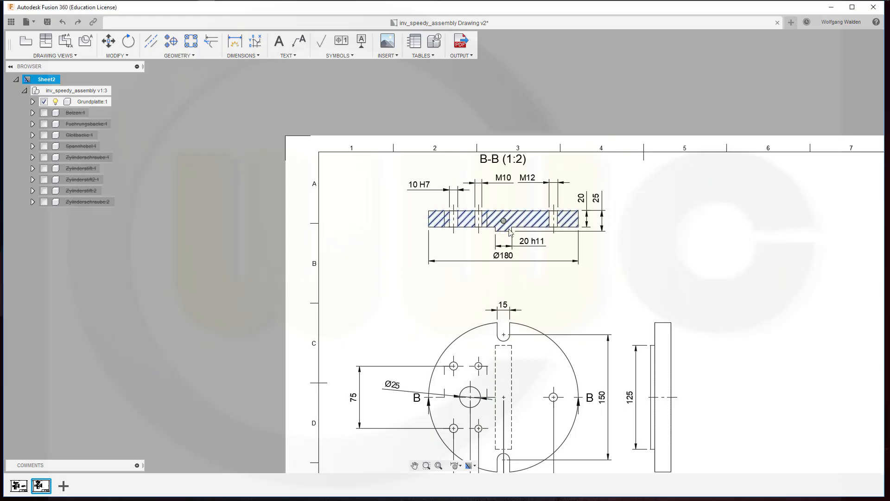
{"action": "left_click", "coordinate": [523, 252]}
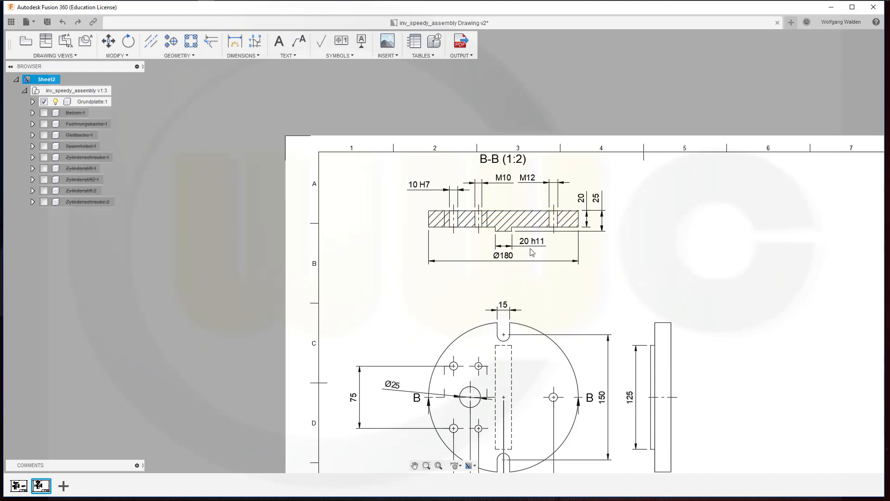
{"action": "left_click", "coordinate": [562, 235]}
{"action": "key", "text": "Escape"}
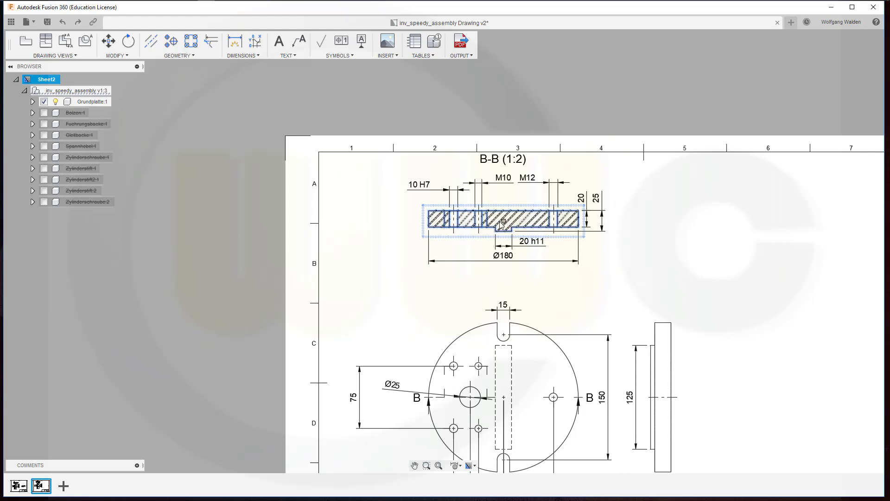
{"action": "left_click_drag", "start_coordinate": [504, 221], "coordinate": [512, 265]}
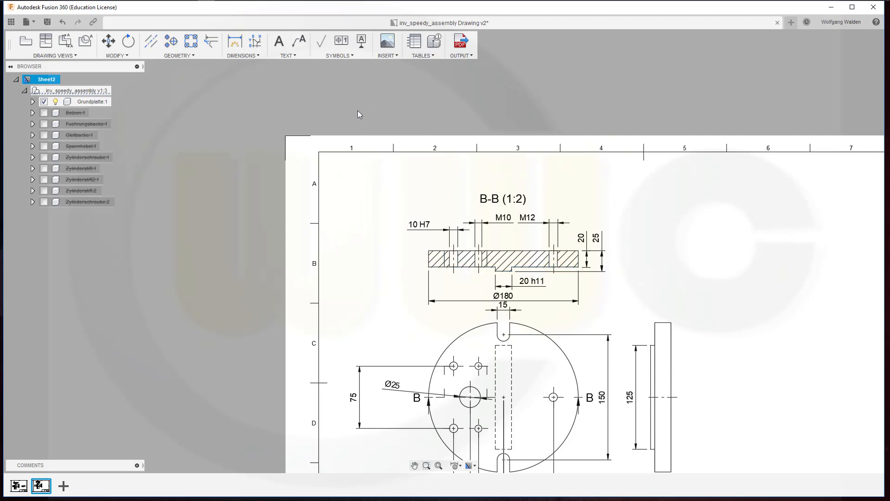
Step: Place a surface texture symbol on the 10 H7 dimension's right extension line above section view B-B
{"action": "left_click", "coordinate": [320, 42]}
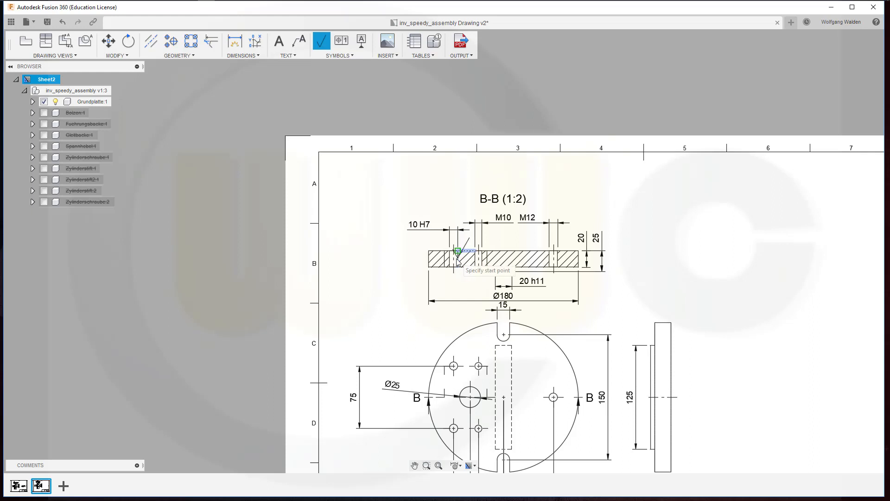
{"action": "left_click", "coordinate": [462, 212]}
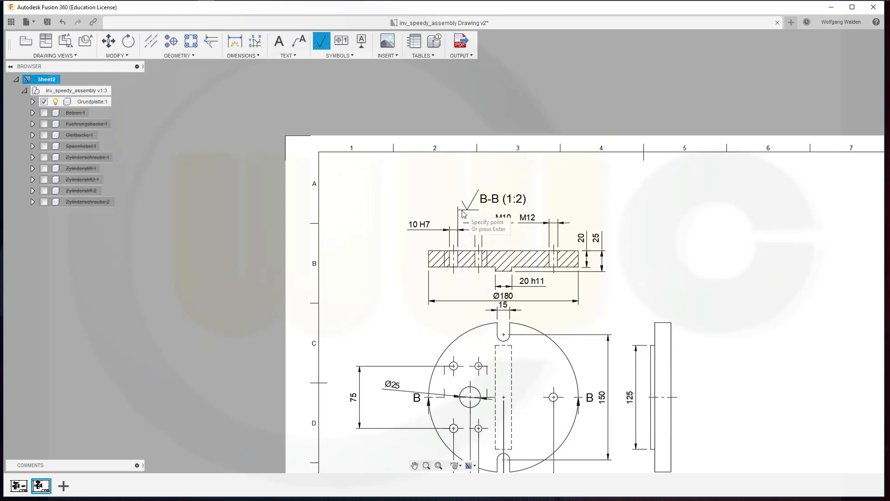
{"action": "left_click", "coordinate": [438, 209]}
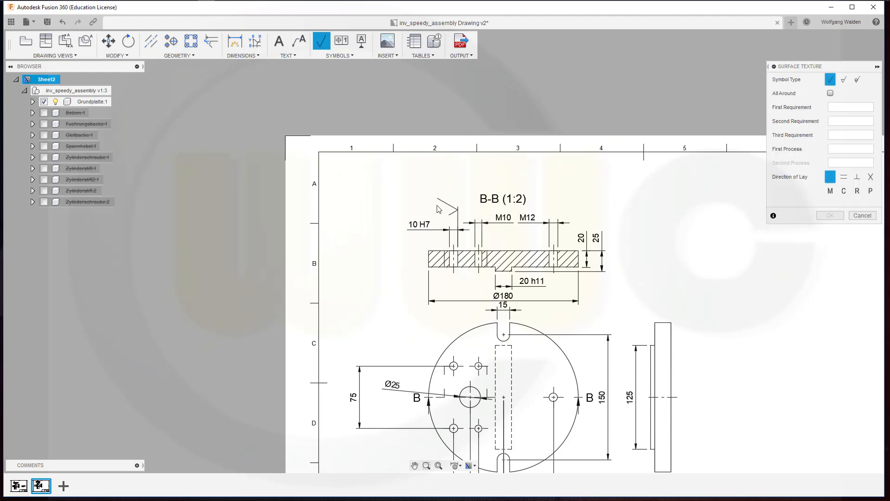
Step: Set the surface texture symbol to the material-removal-required type with a machining allowance of 1,6
{"action": "left_click", "coordinate": [843, 83]}
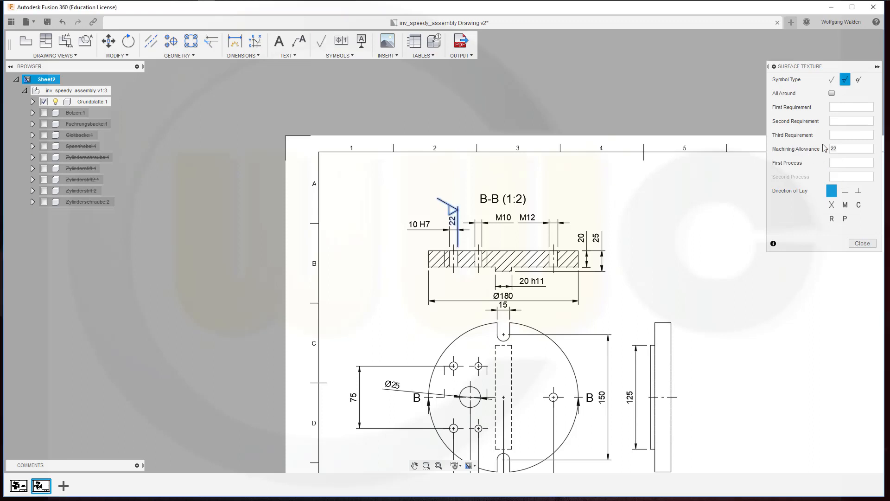
{"action": "left_click", "coordinate": [849, 148]}
{"action": "type", "text": "22"}
{"action": "double_click", "coordinate": [842, 151]}
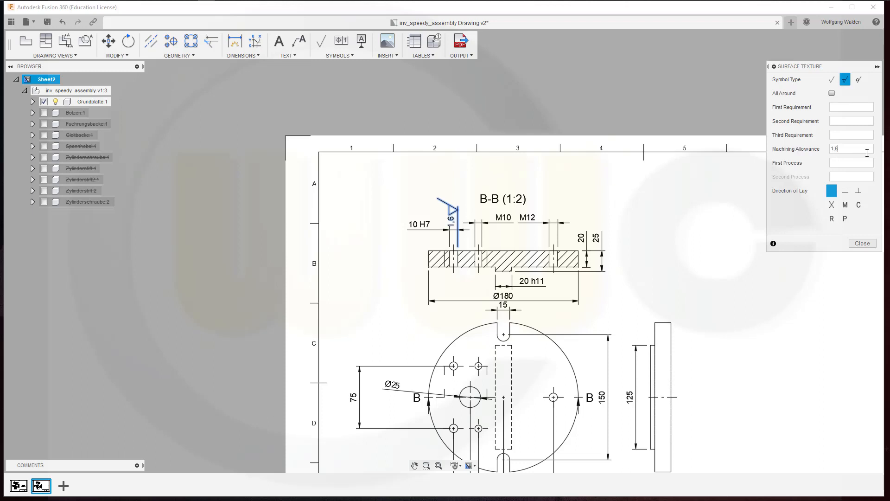
{"action": "key", "text": "Return"}
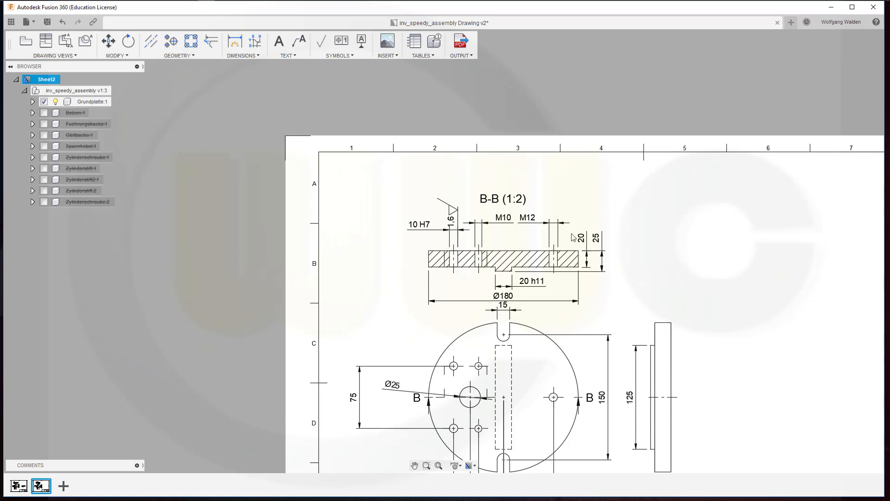
Step: Start a new base view of the assembly with SW Isometric orientation and a 1:2 scale
{"action": "scroll", "coordinate": [711, 390], "scroll_direction": "up", "scroll_amount": 1}
{"action": "scroll", "coordinate": [695, 416], "scroll_direction": "down", "scroll_amount": 1}
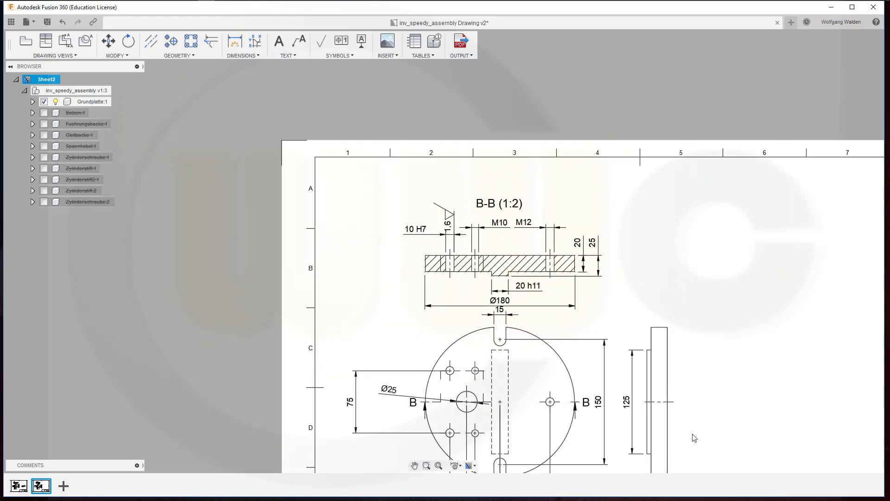
{"action": "scroll", "coordinate": [691, 396], "scroll_direction": "down", "scroll_amount": 3}
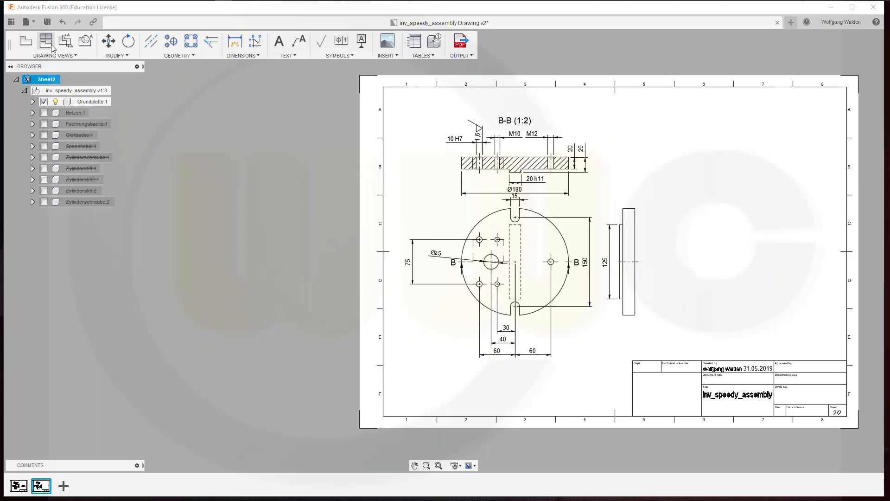
{"action": "left_click", "coordinate": [28, 44]}
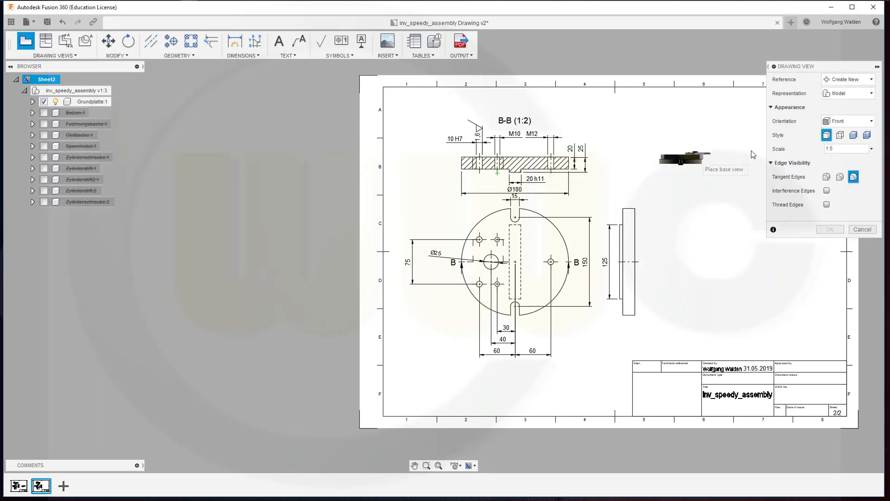
{"action": "left_click", "coordinate": [871, 121]}
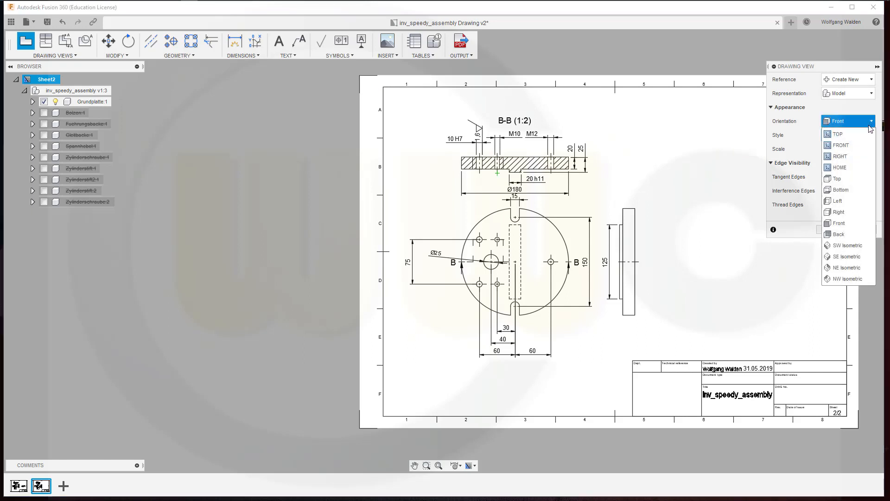
{"action": "left_click", "coordinate": [843, 246]}
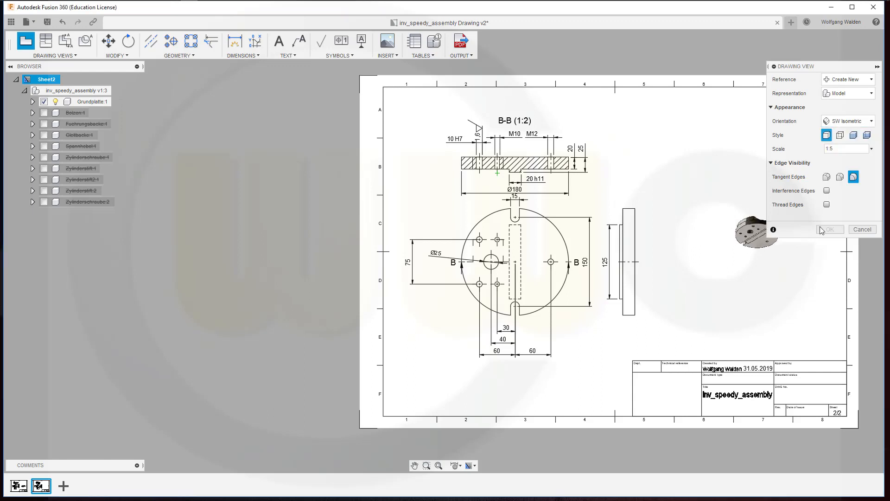
{"action": "left_click", "coordinate": [871, 149]}
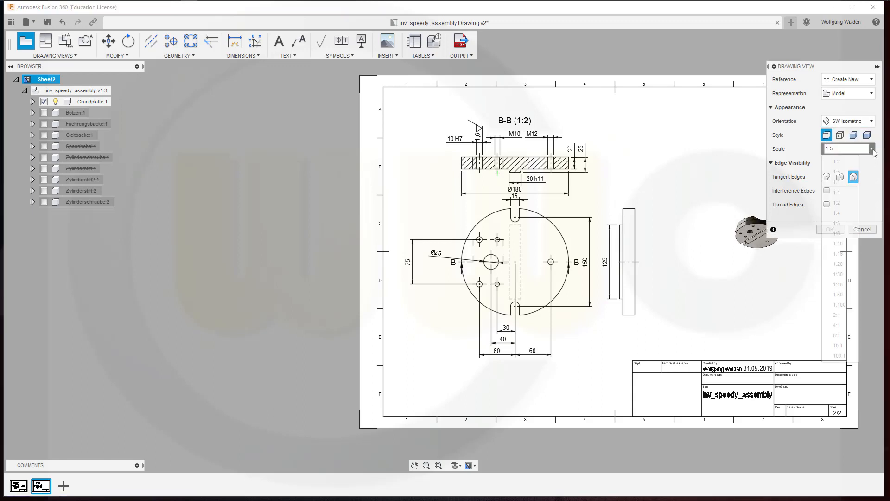
{"action": "left_click", "coordinate": [872, 184]}
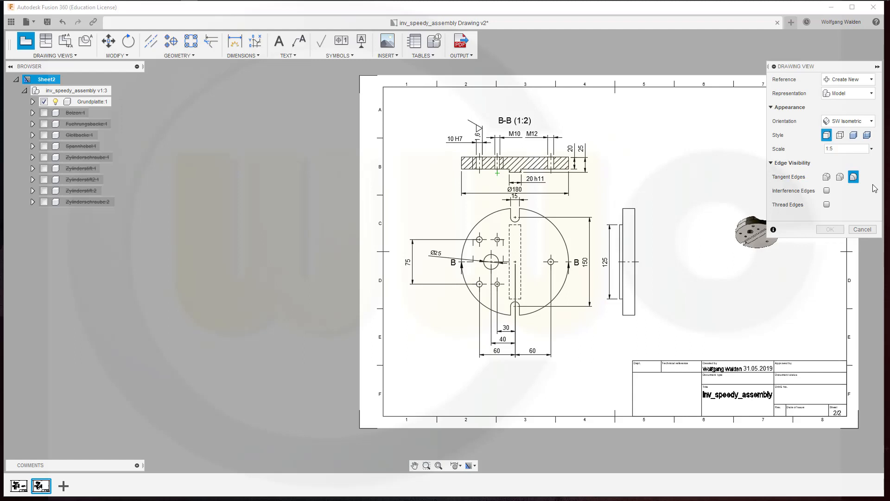
{"action": "left_click", "coordinate": [872, 149]}
{"action": "left_click", "coordinate": [847, 165]}
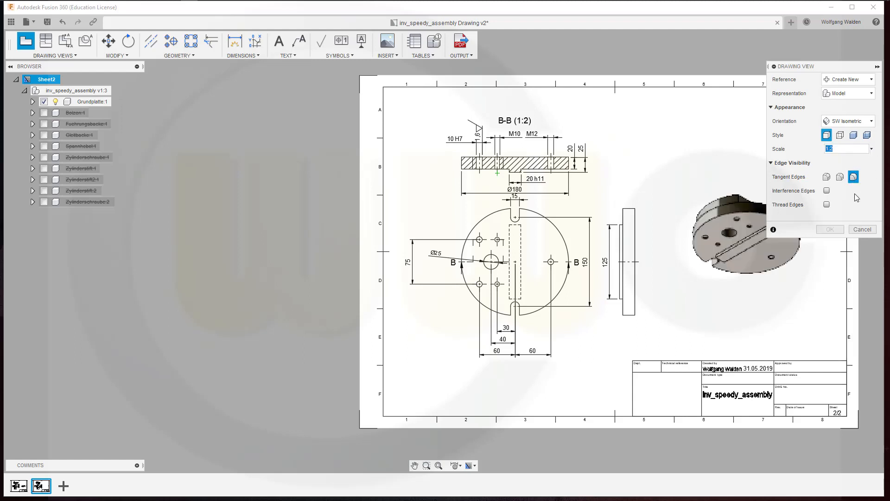
Step: Change the base view's orientation to NE Isometric and place it in the free area beside the side view, above the title block
{"action": "left_click", "coordinate": [872, 121]}
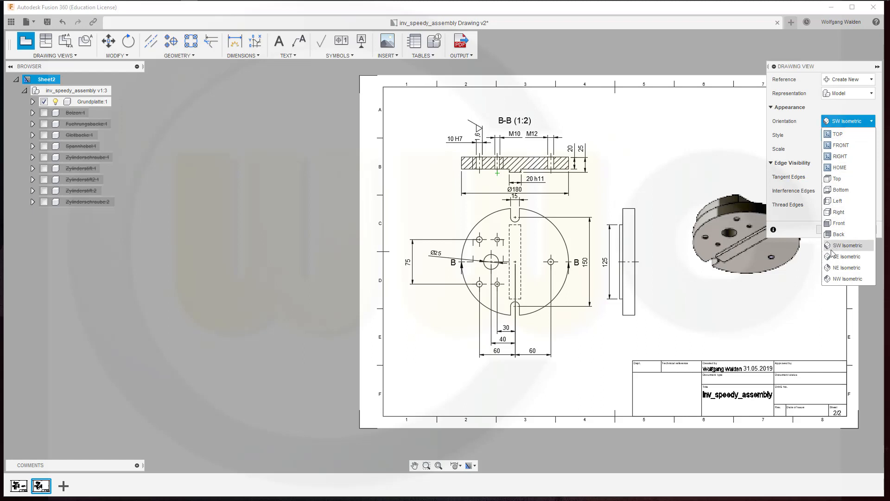
{"action": "left_click", "coordinate": [829, 268]}
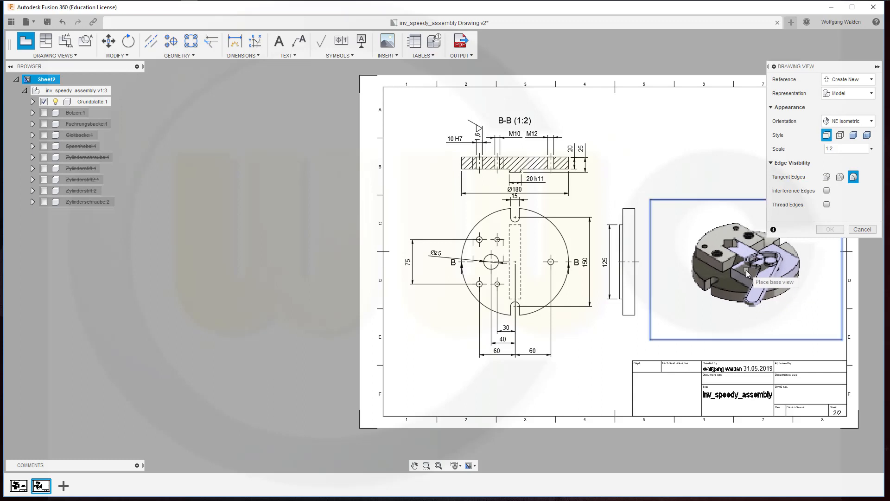
{"action": "left_click", "coordinate": [746, 269]}
{"action": "left_click", "coordinate": [836, 230]}
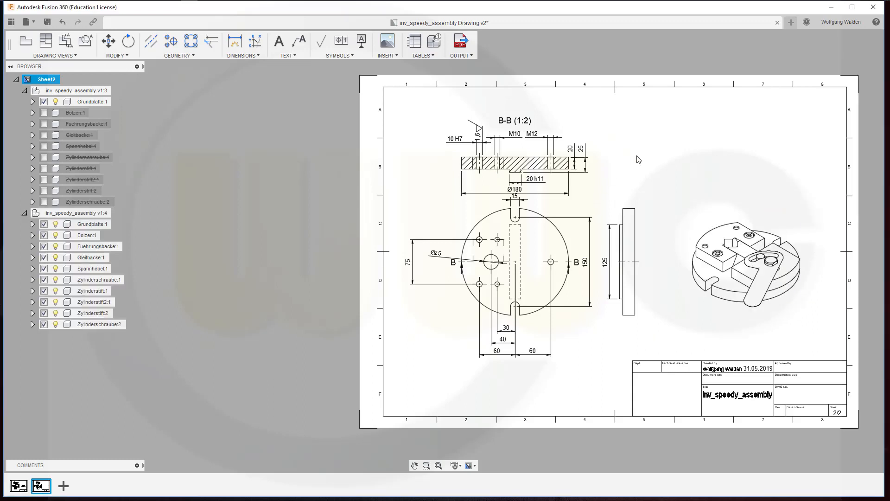
Step: Try hiding the Bolzen part in the new isometric view by switching off its visibility
{"action": "left_click", "coordinate": [58, 245]}
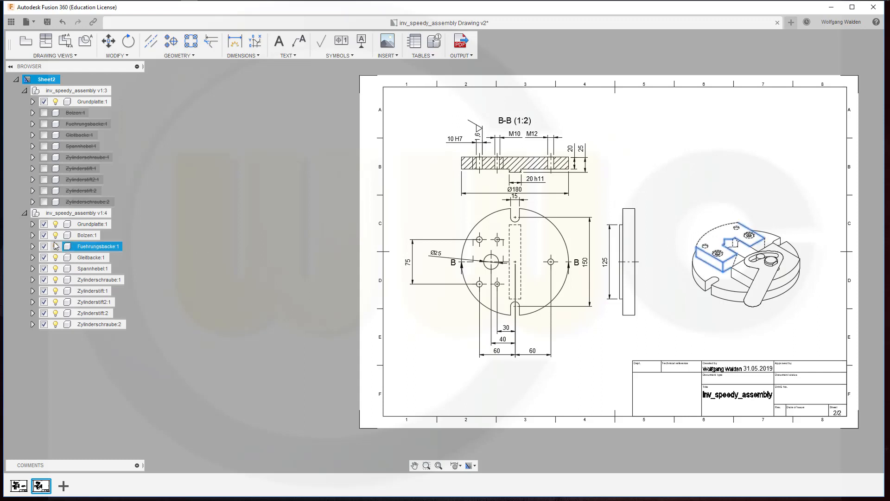
{"action": "left_click", "coordinate": [55, 236]}
{"action": "left_click", "coordinate": [55, 236]}
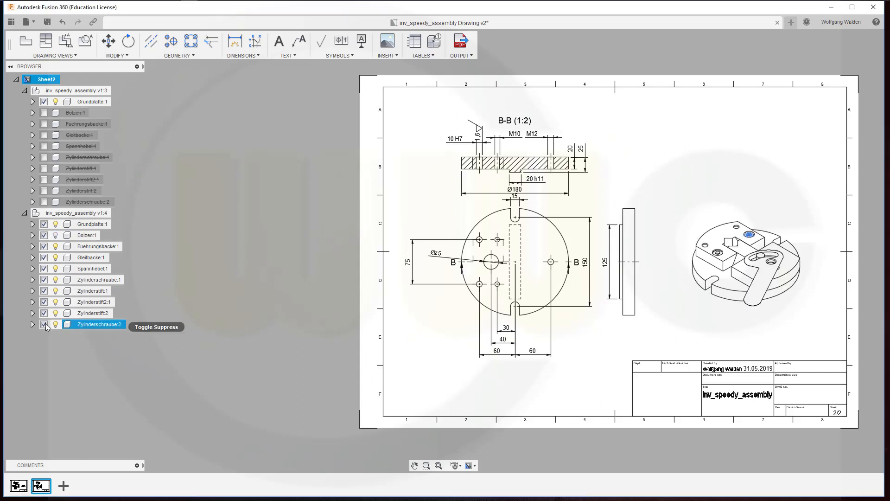
Step: Suppress both Zylinderschraube screws and the pins Zylinderstift:1, Zylinderstift:2 and Zylinderstift2:1 in the isometric view's inv_speedy_assembly v1:4 reference
{"action": "left_click", "coordinate": [44, 324]}
{"action": "left_click", "coordinate": [55, 313]}
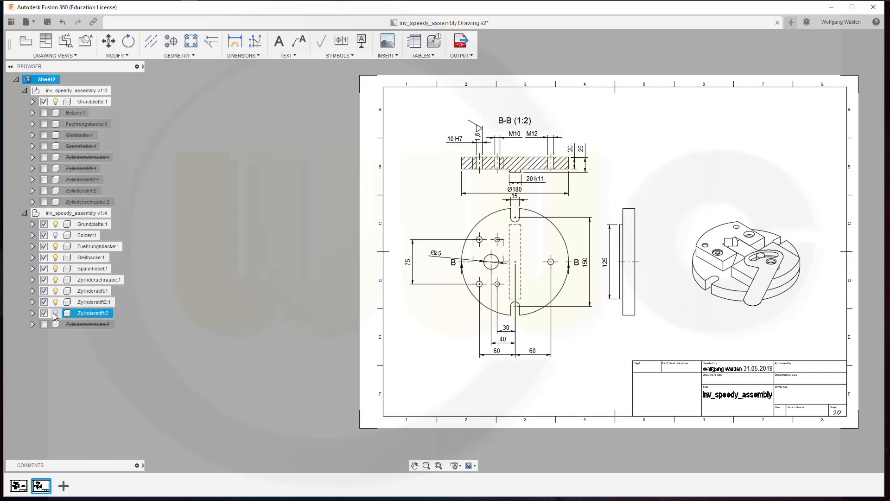
{"action": "left_click", "coordinate": [55, 314]}
{"action": "left_click", "coordinate": [45, 313]}
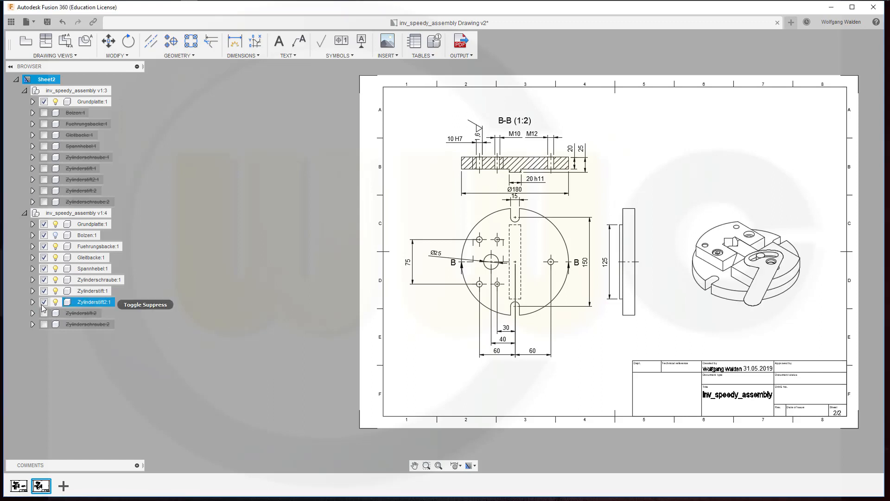
{"action": "left_click", "coordinate": [44, 302]}
{"action": "left_click", "coordinate": [44, 290]}
{"action": "left_click", "coordinate": [44, 279]}
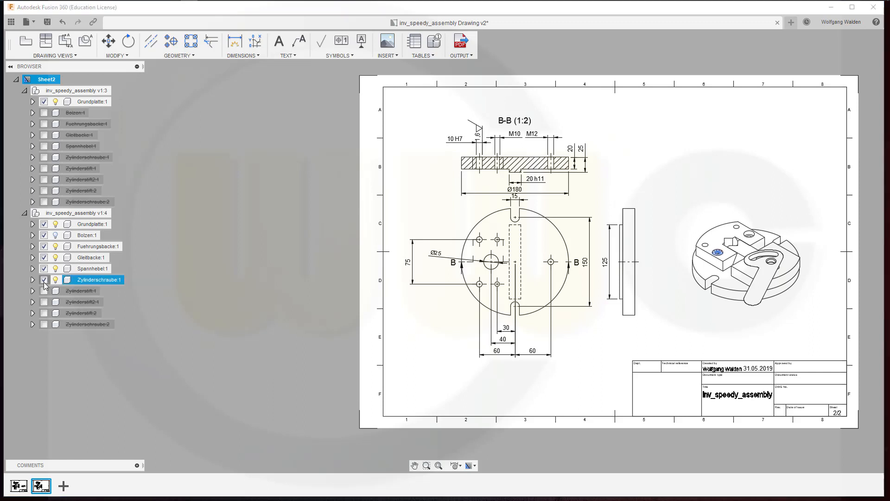
Step: Suppress Spannhebel, Gleitbacke, Fuehrungsbacke and Bolzen in the isometric view, leaving only the Grundplatte
{"action": "left_click", "coordinate": [44, 269]}
{"action": "left_click", "coordinate": [44, 257]}
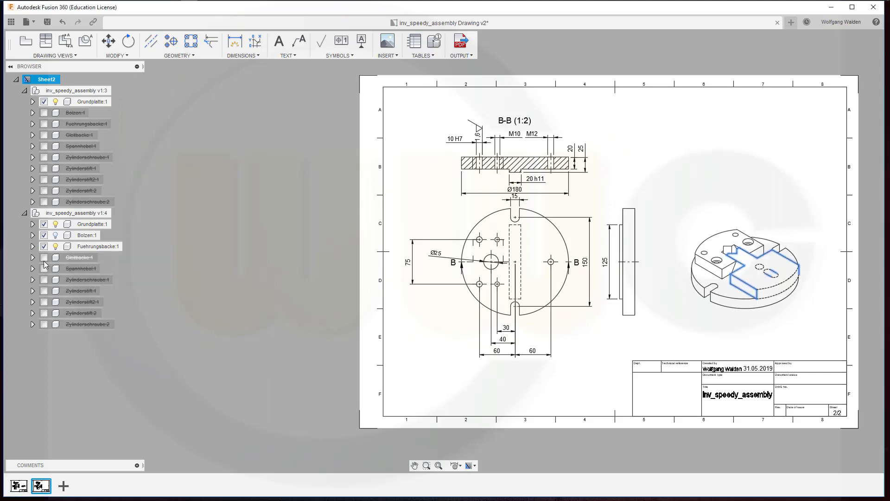
{"action": "left_click", "coordinate": [44, 246]}
{"action": "left_click", "coordinate": [45, 236]}
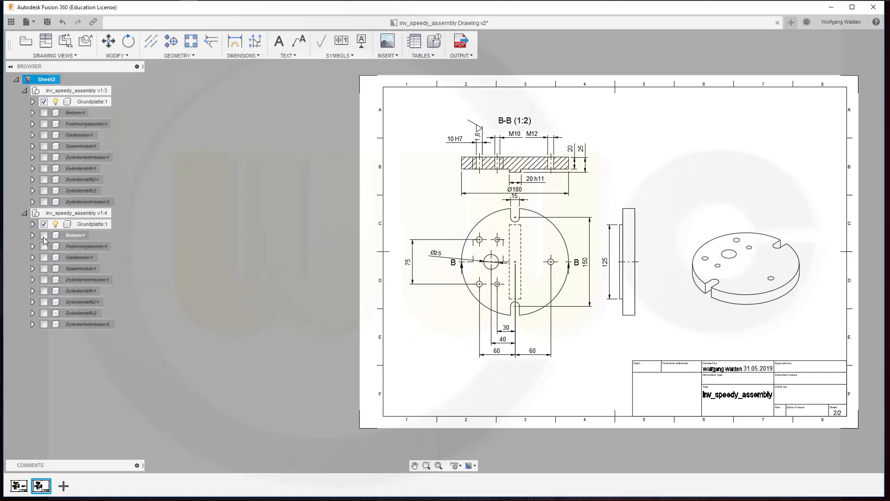